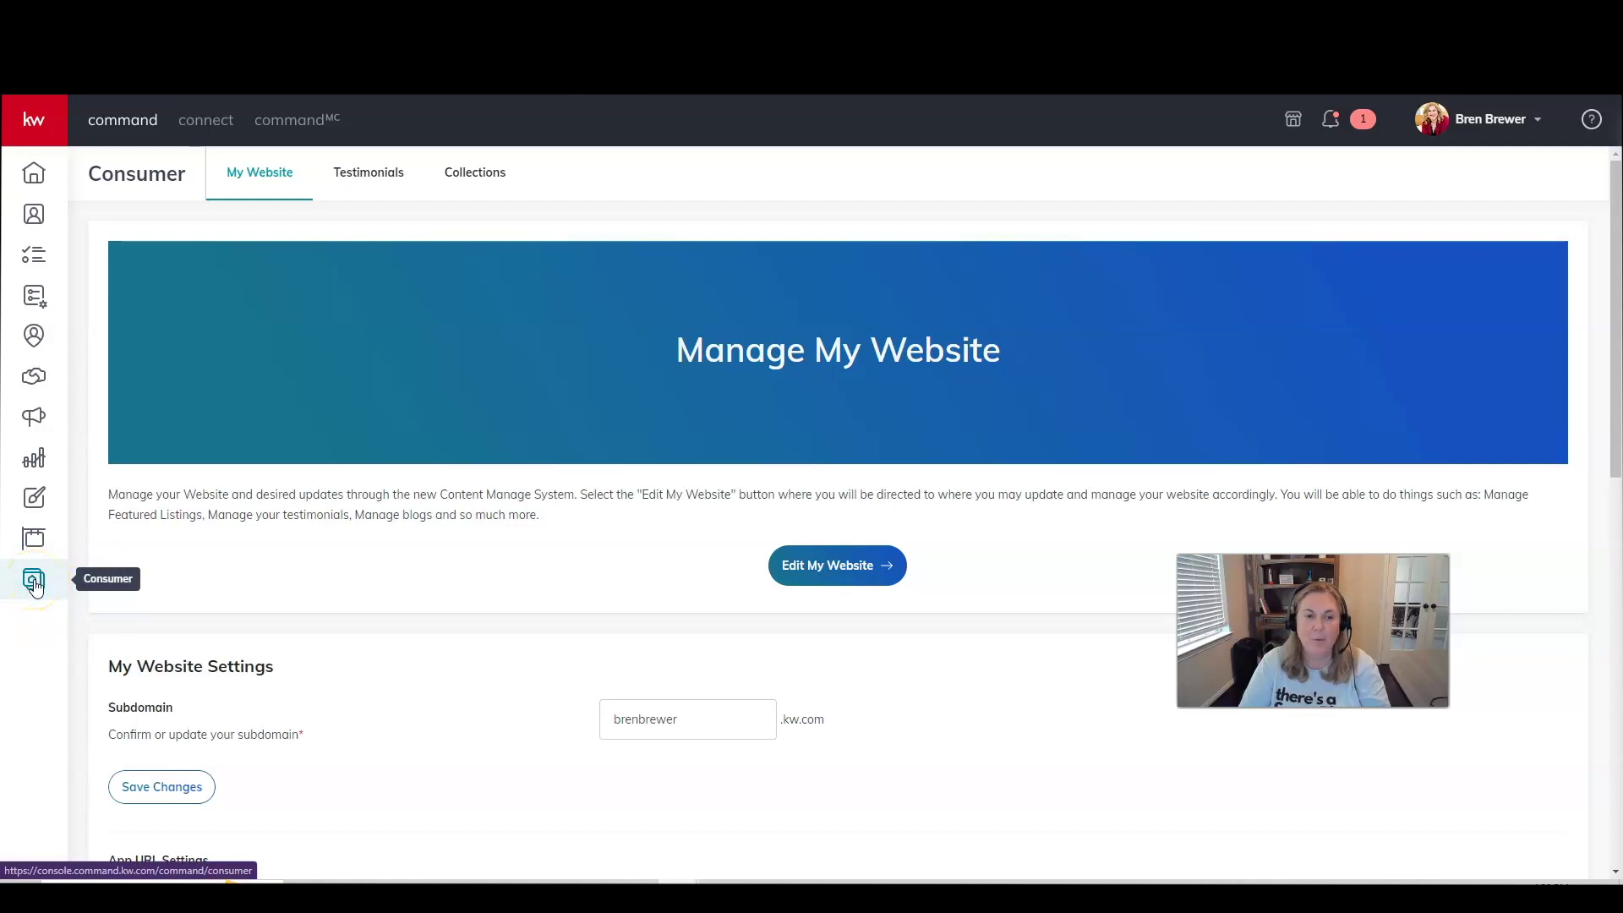
# Open the agent website CMS and scroll to the Edit your website list of default pages.
pyautogui.click(808, 574)
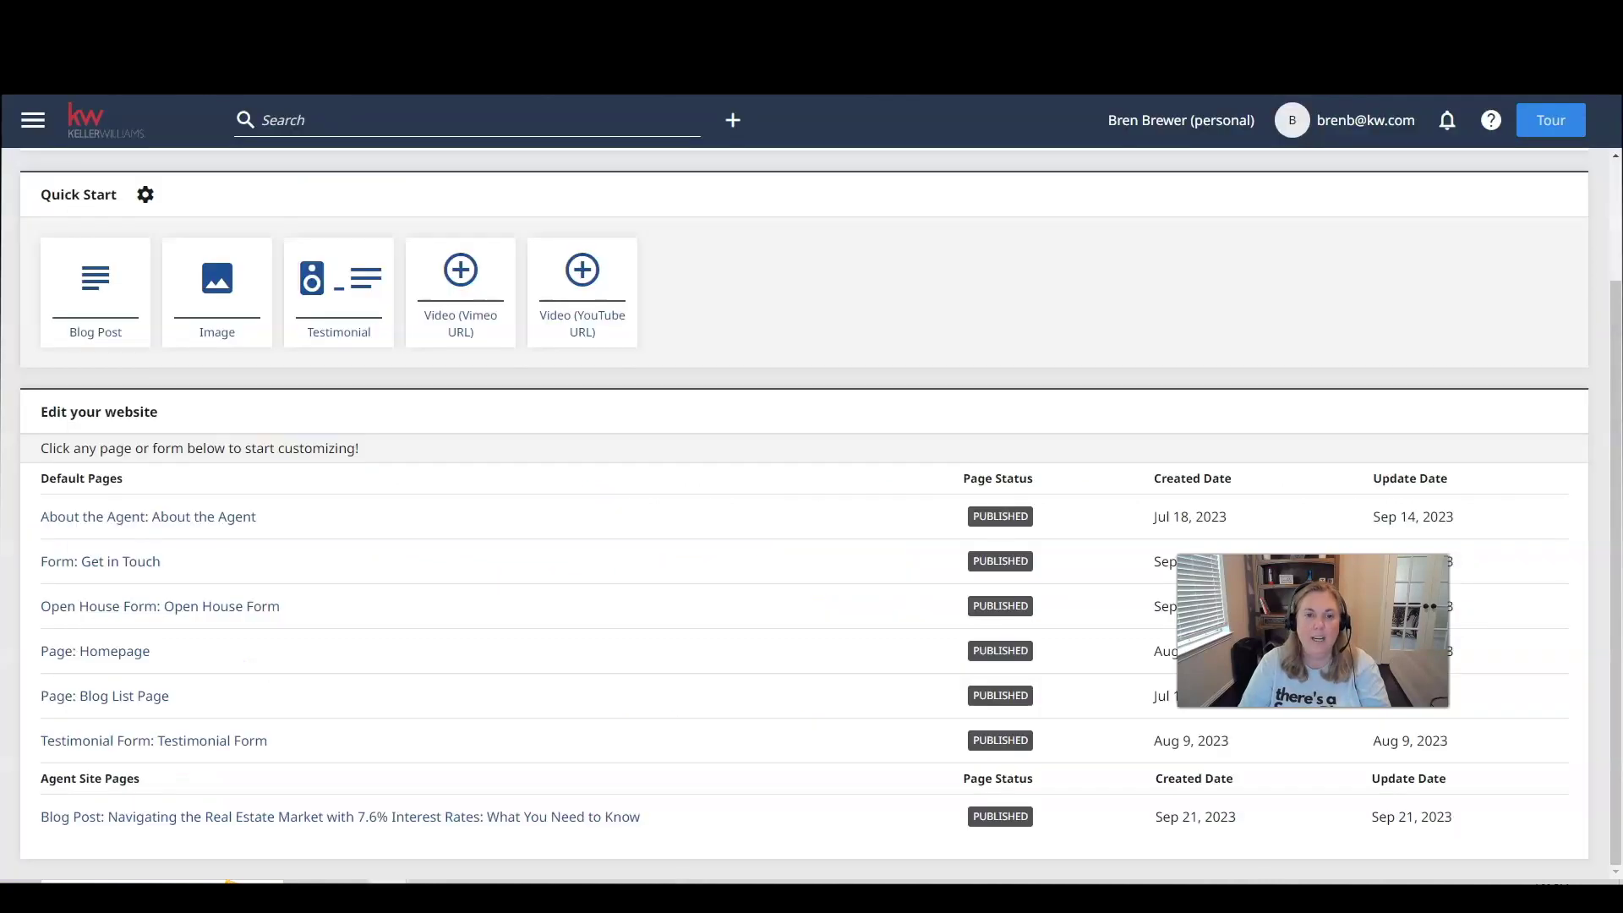
pyautogui.scroll(2, 617, 410)
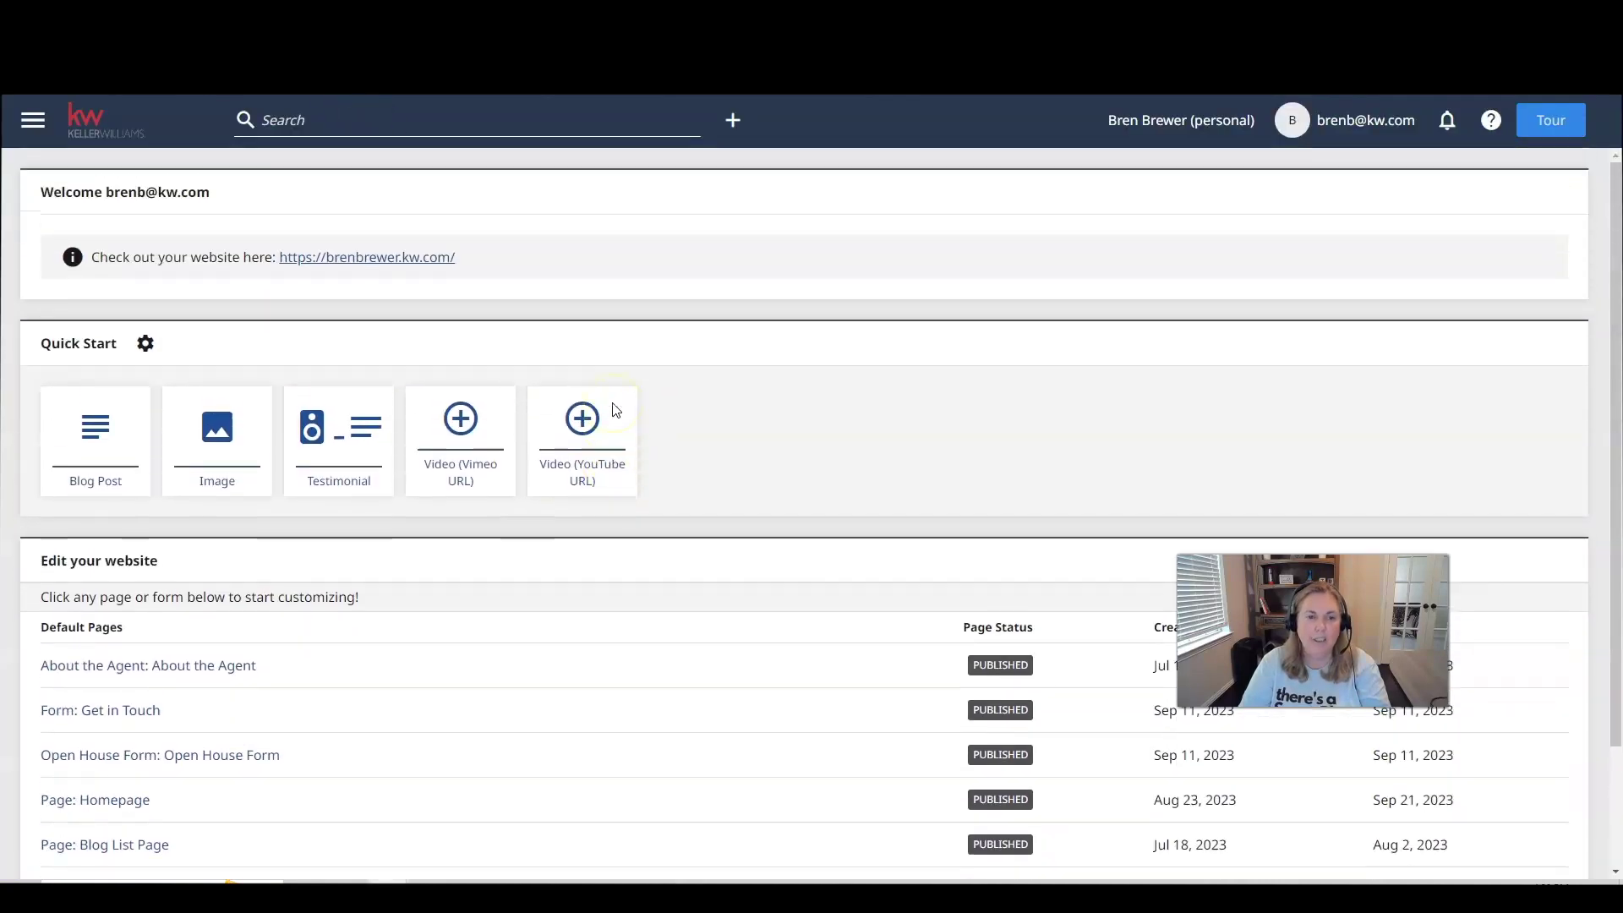
pyautogui.scroll(-1, 735, 376)
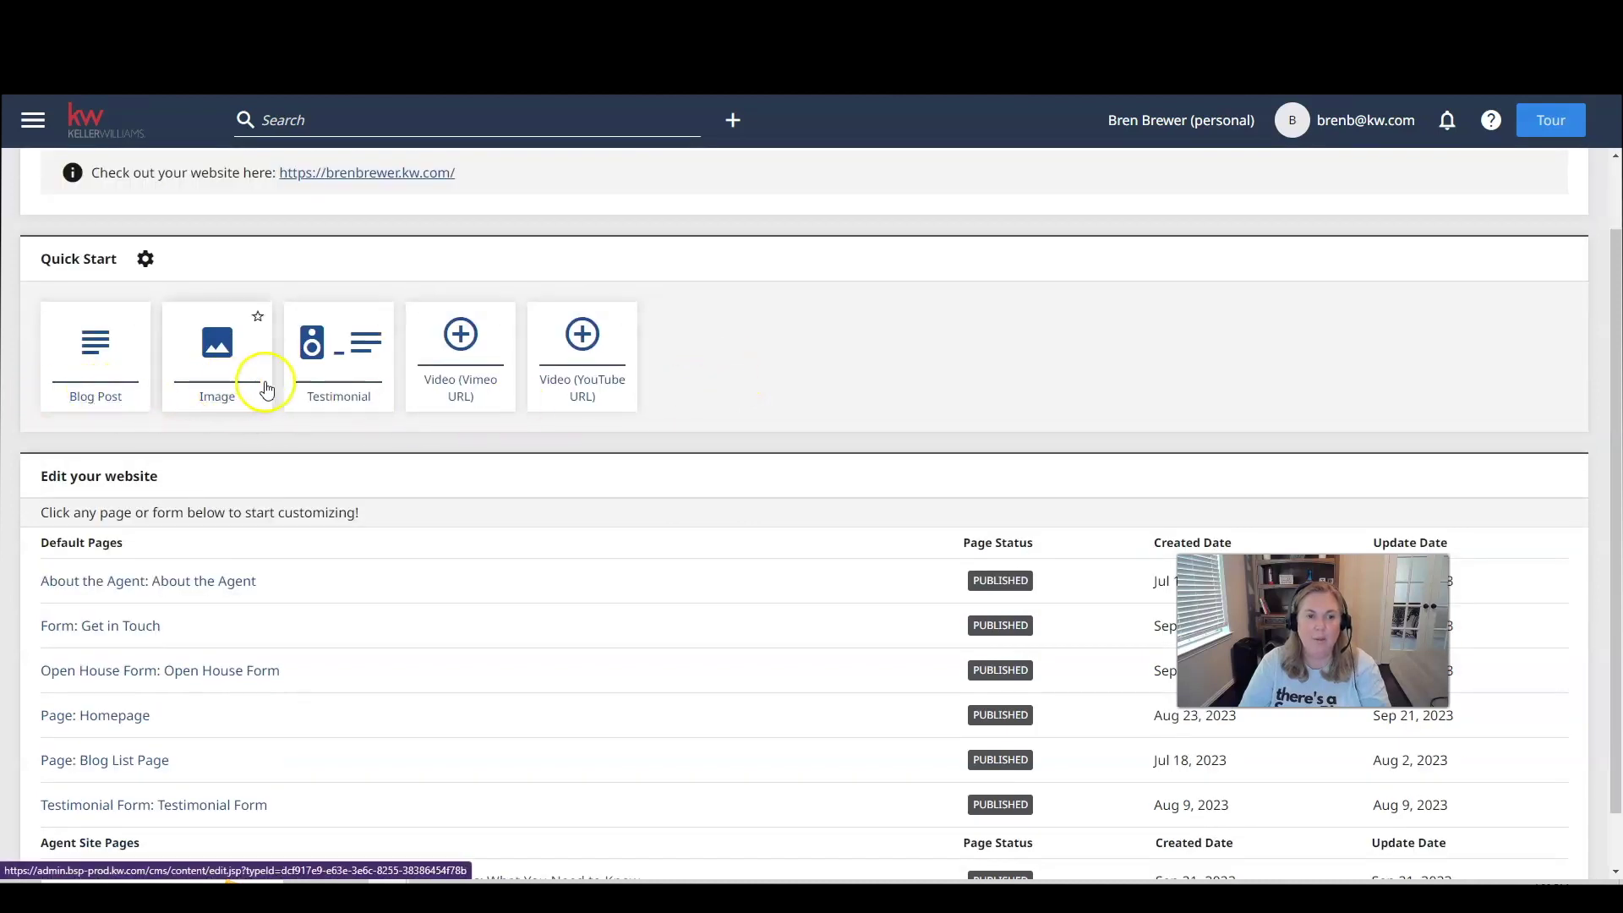
pyautogui.scroll(-1, 370, 388)
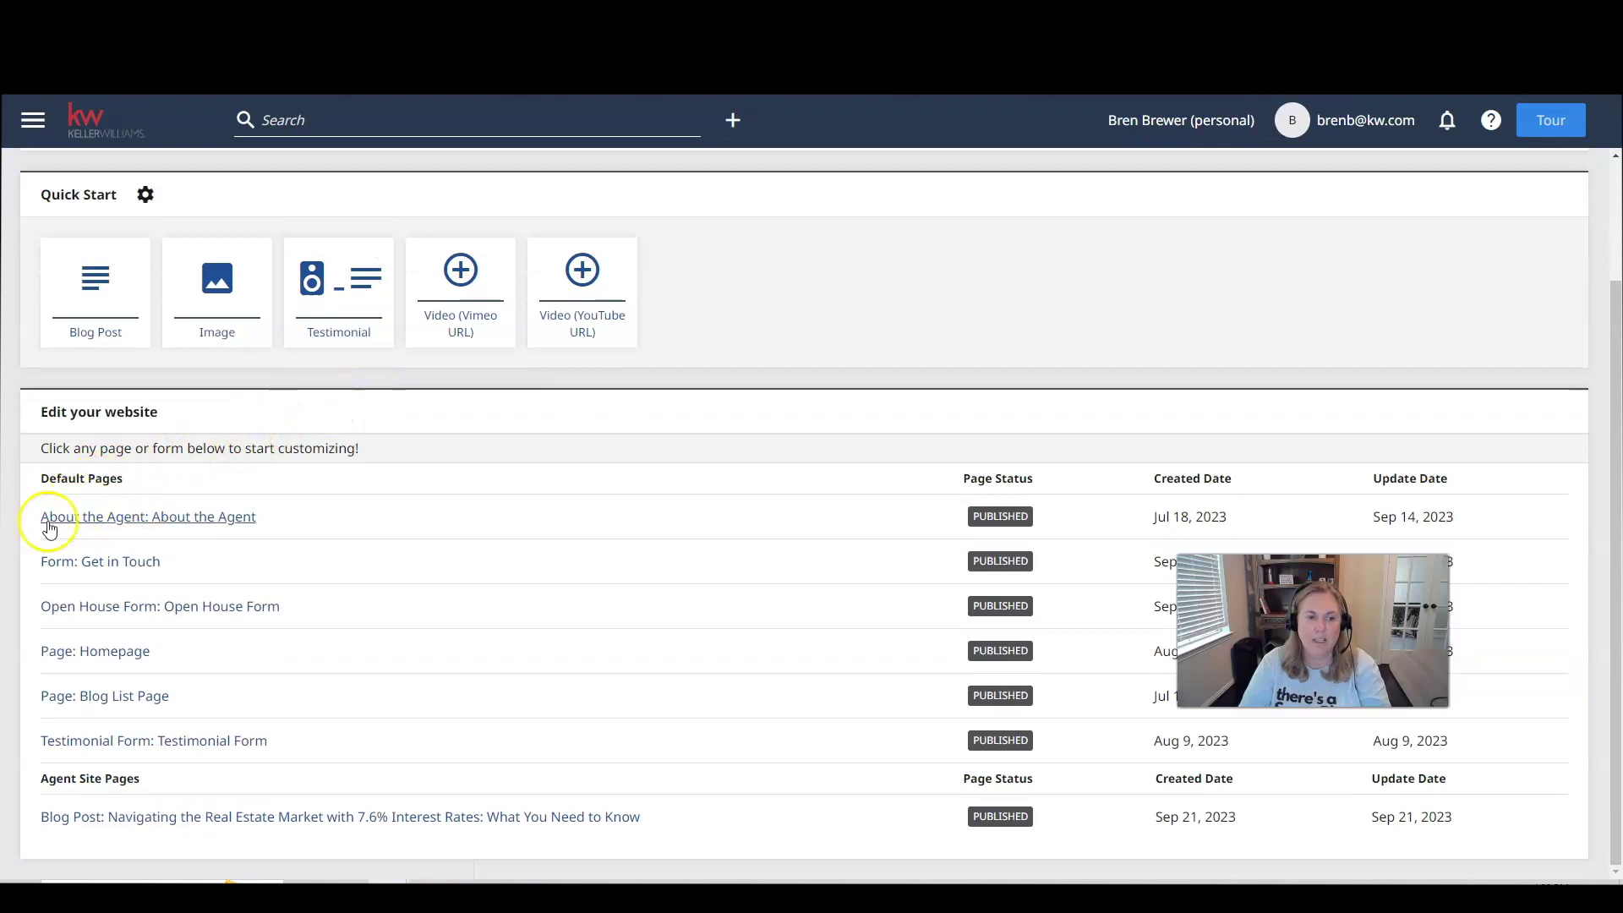
# Open the About the Agent page and set the Agent Profile module to Display.
pyautogui.click(156, 520)
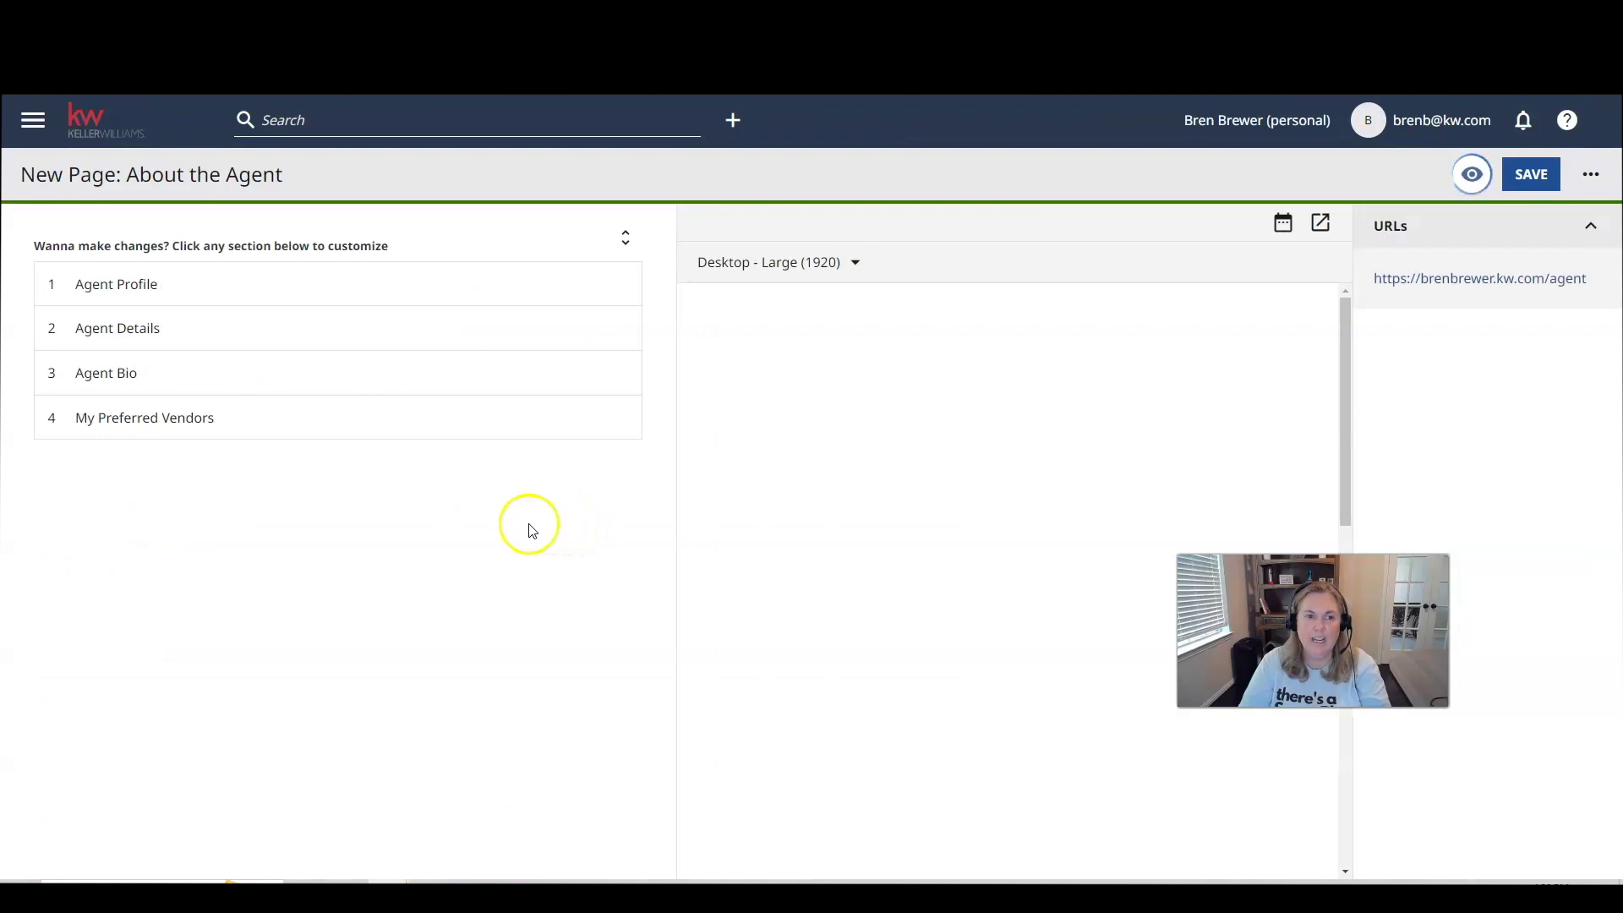
pyautogui.click(124, 287)
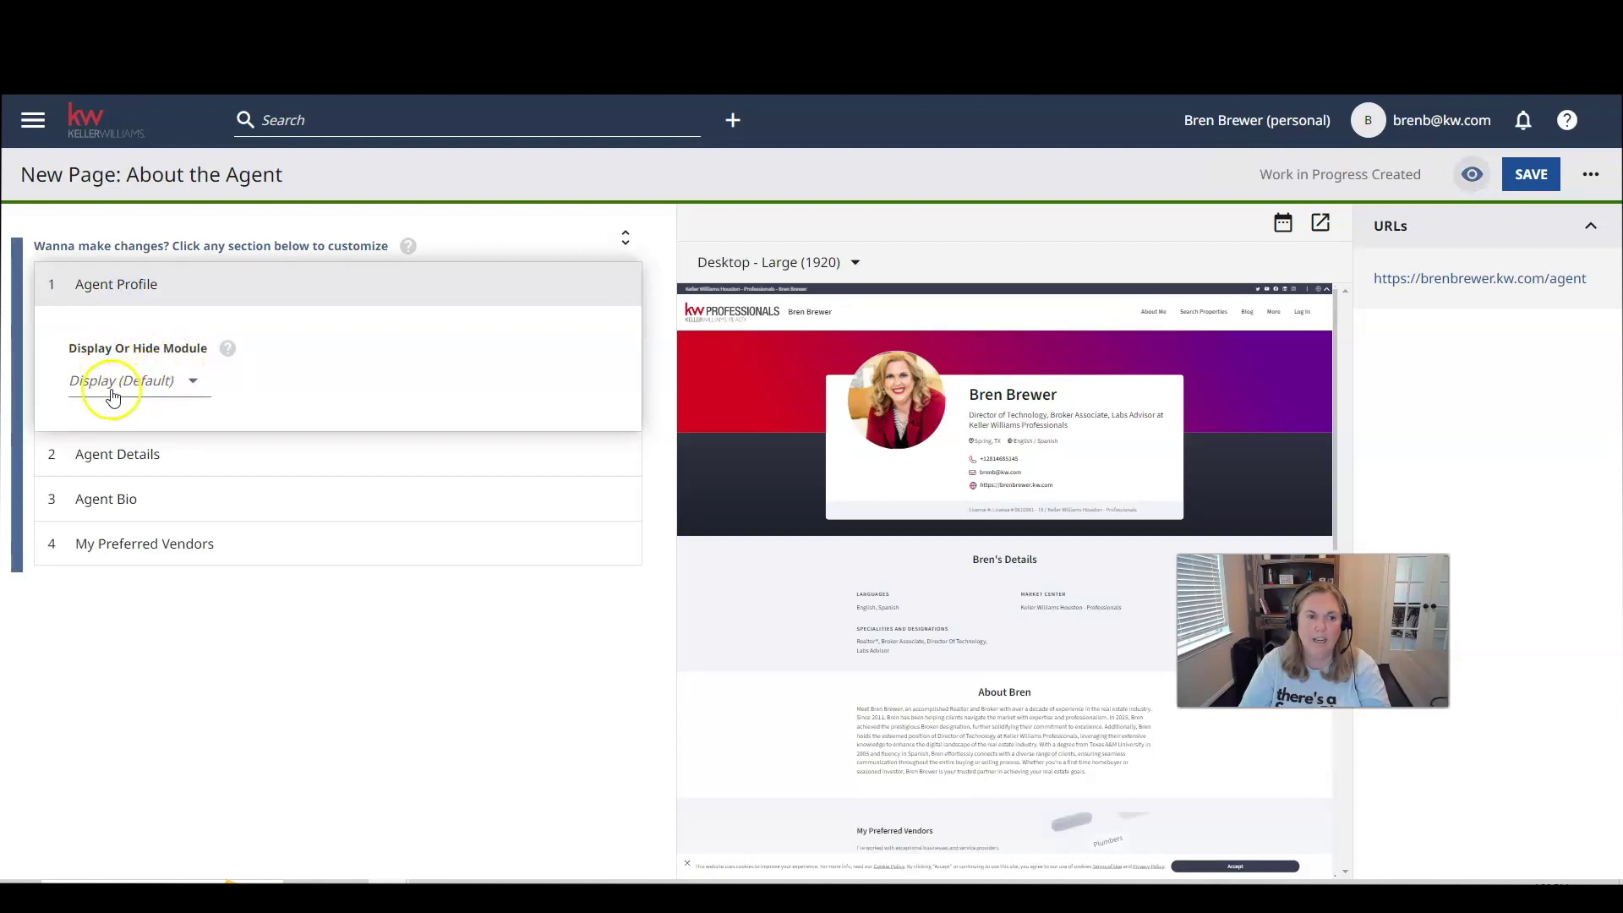
pyautogui.click(113, 387)
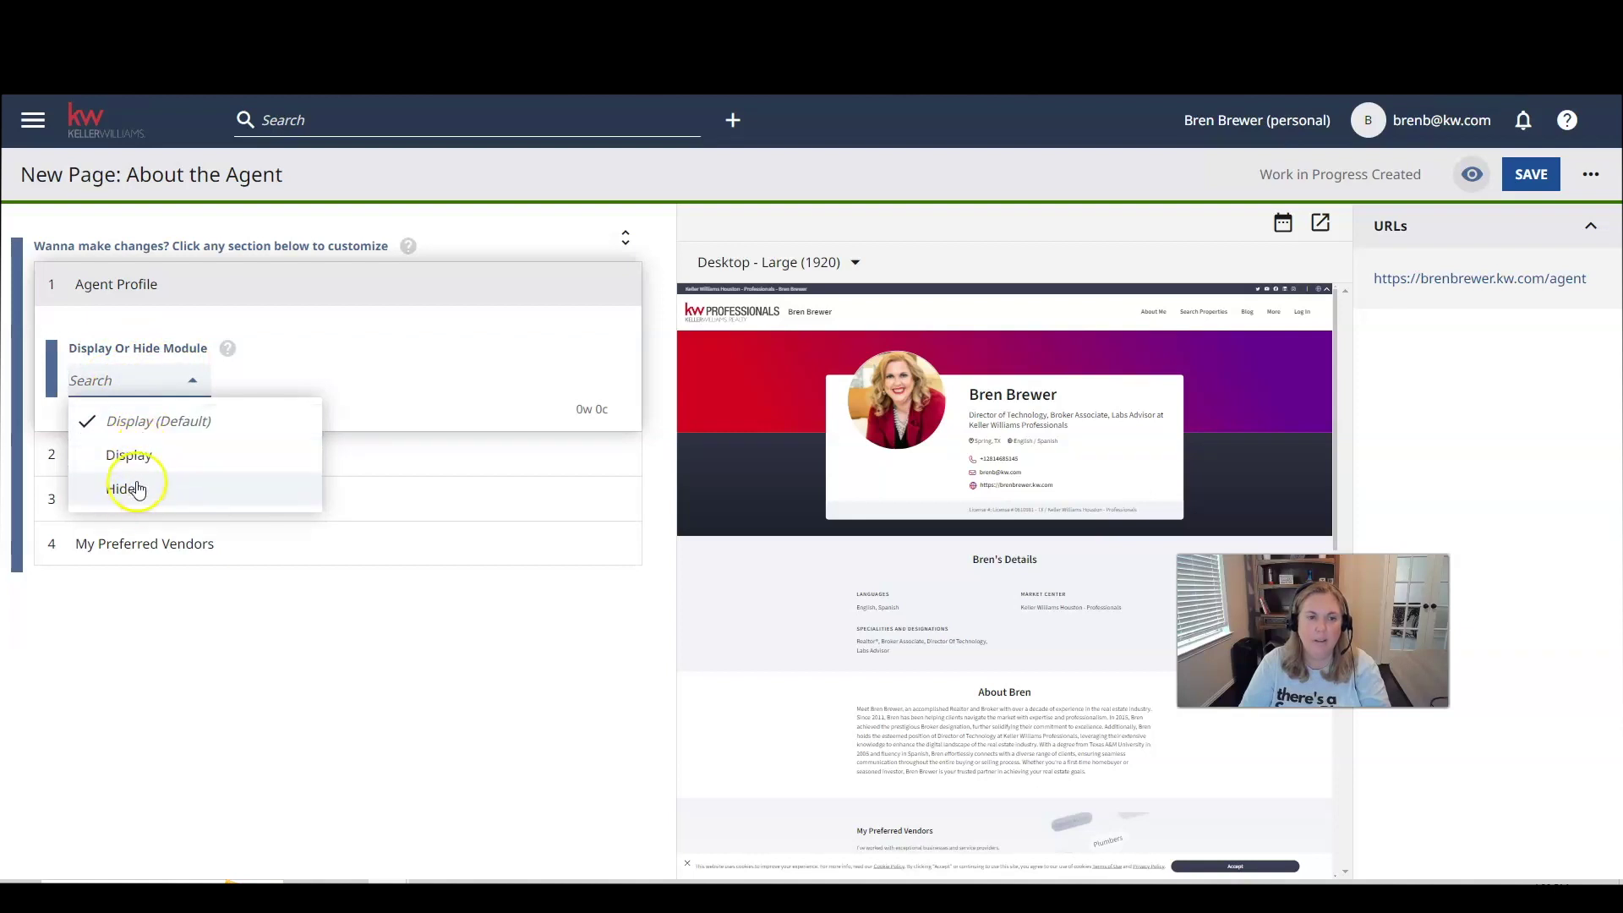
pyautogui.click(148, 456)
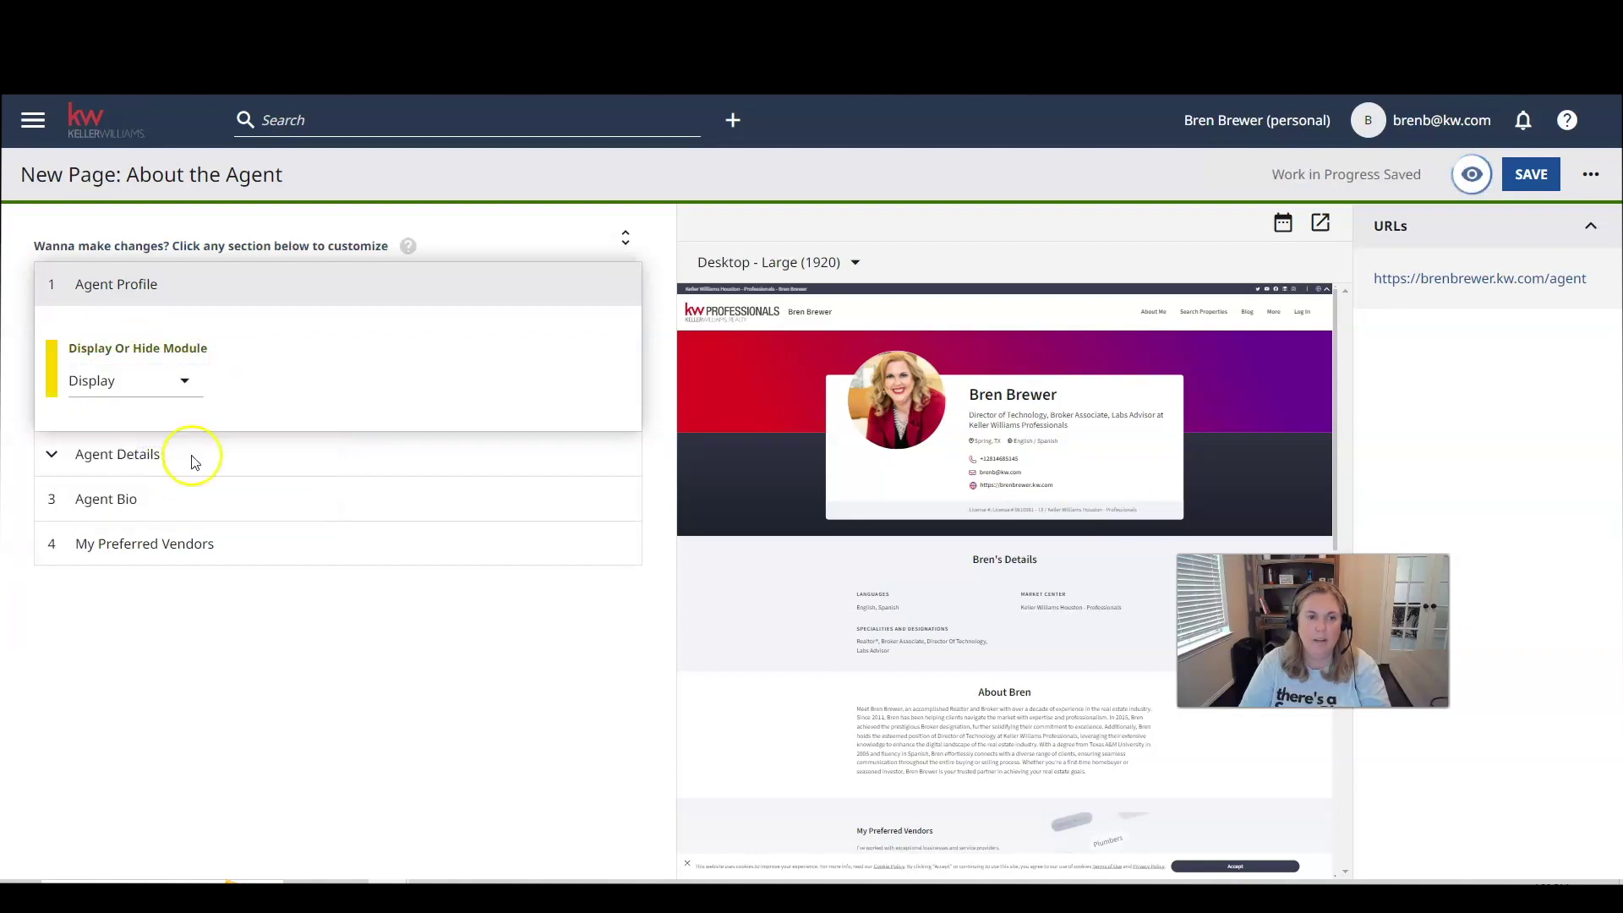
# Set the Agent Bio module to Display, leaving Agent Details unchanged, and expand My Preferred Vendors.
pyautogui.click(118, 454)
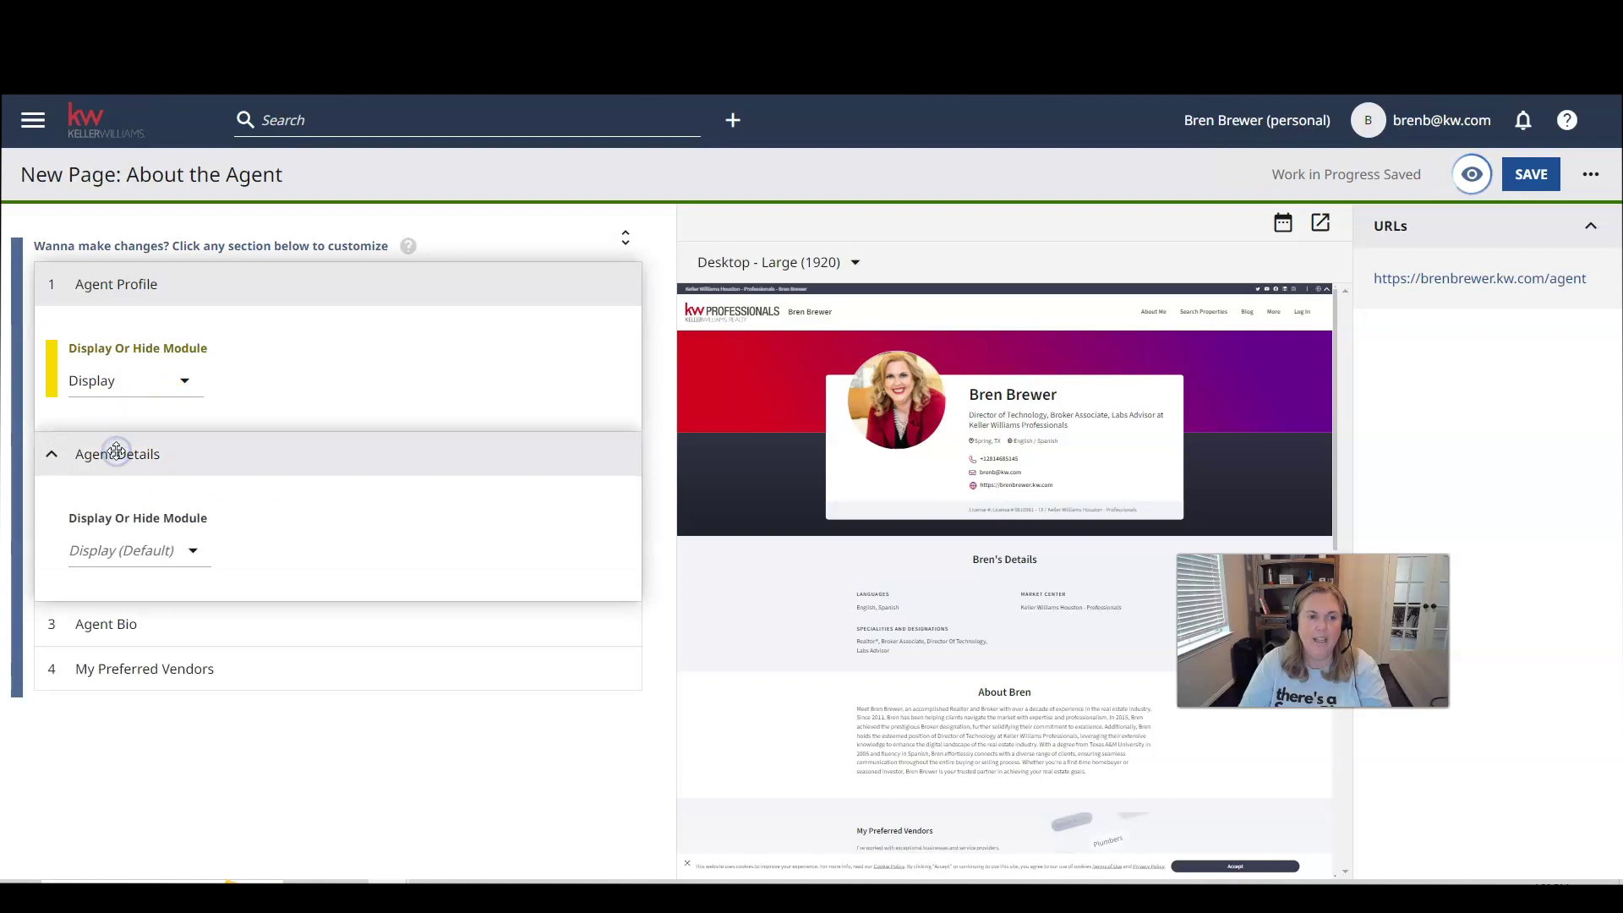
pyautogui.click(192, 553)
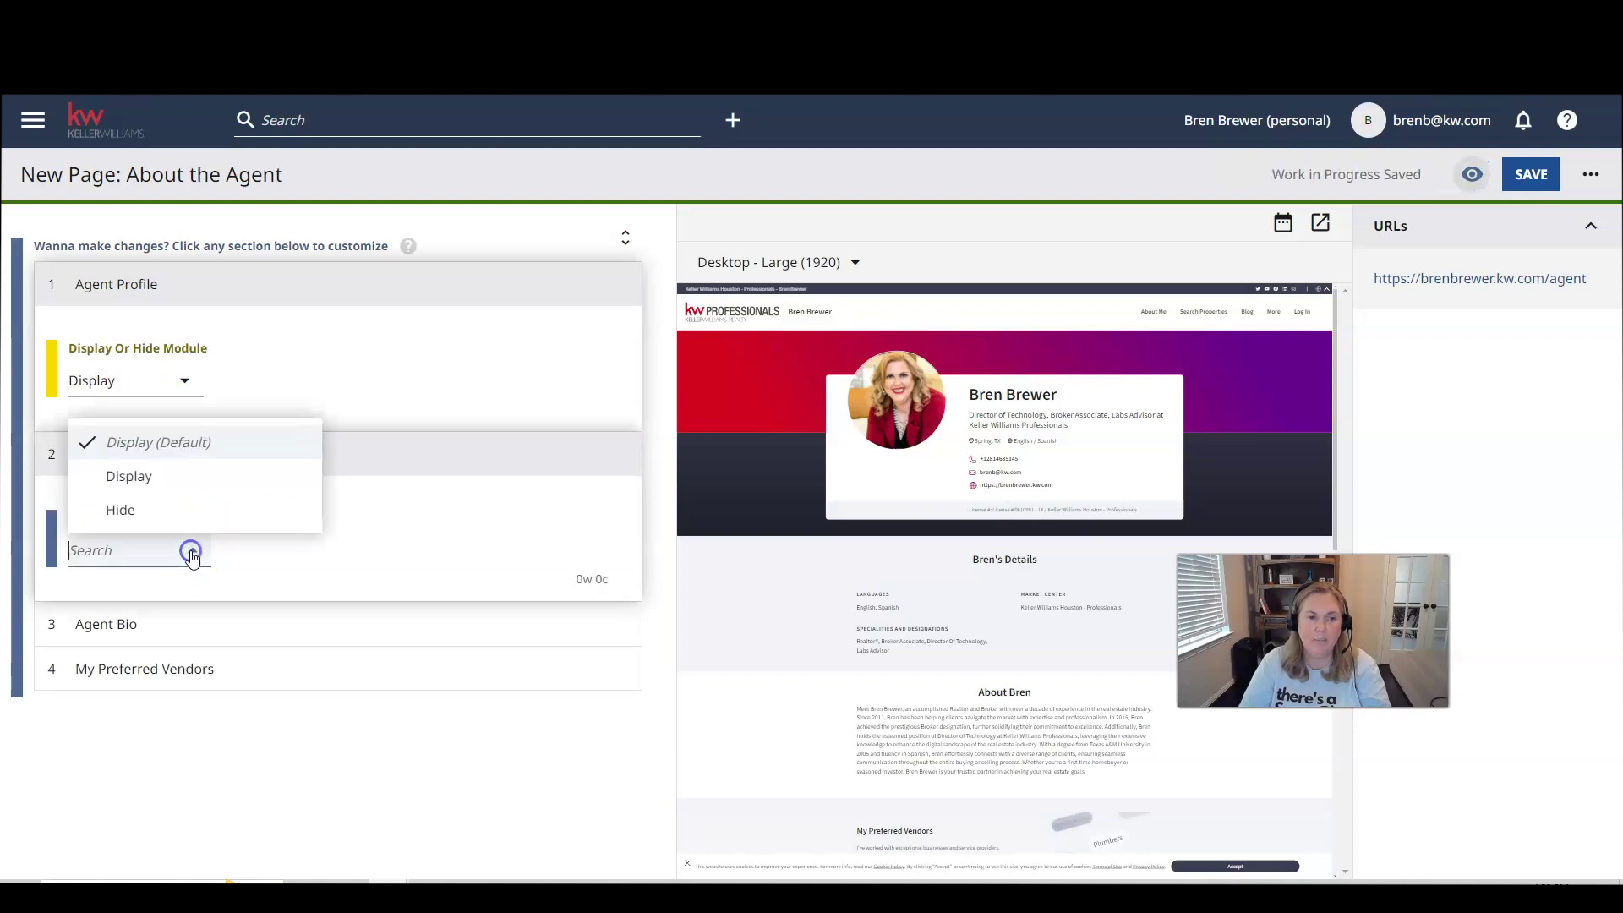
pyautogui.click(191, 553)
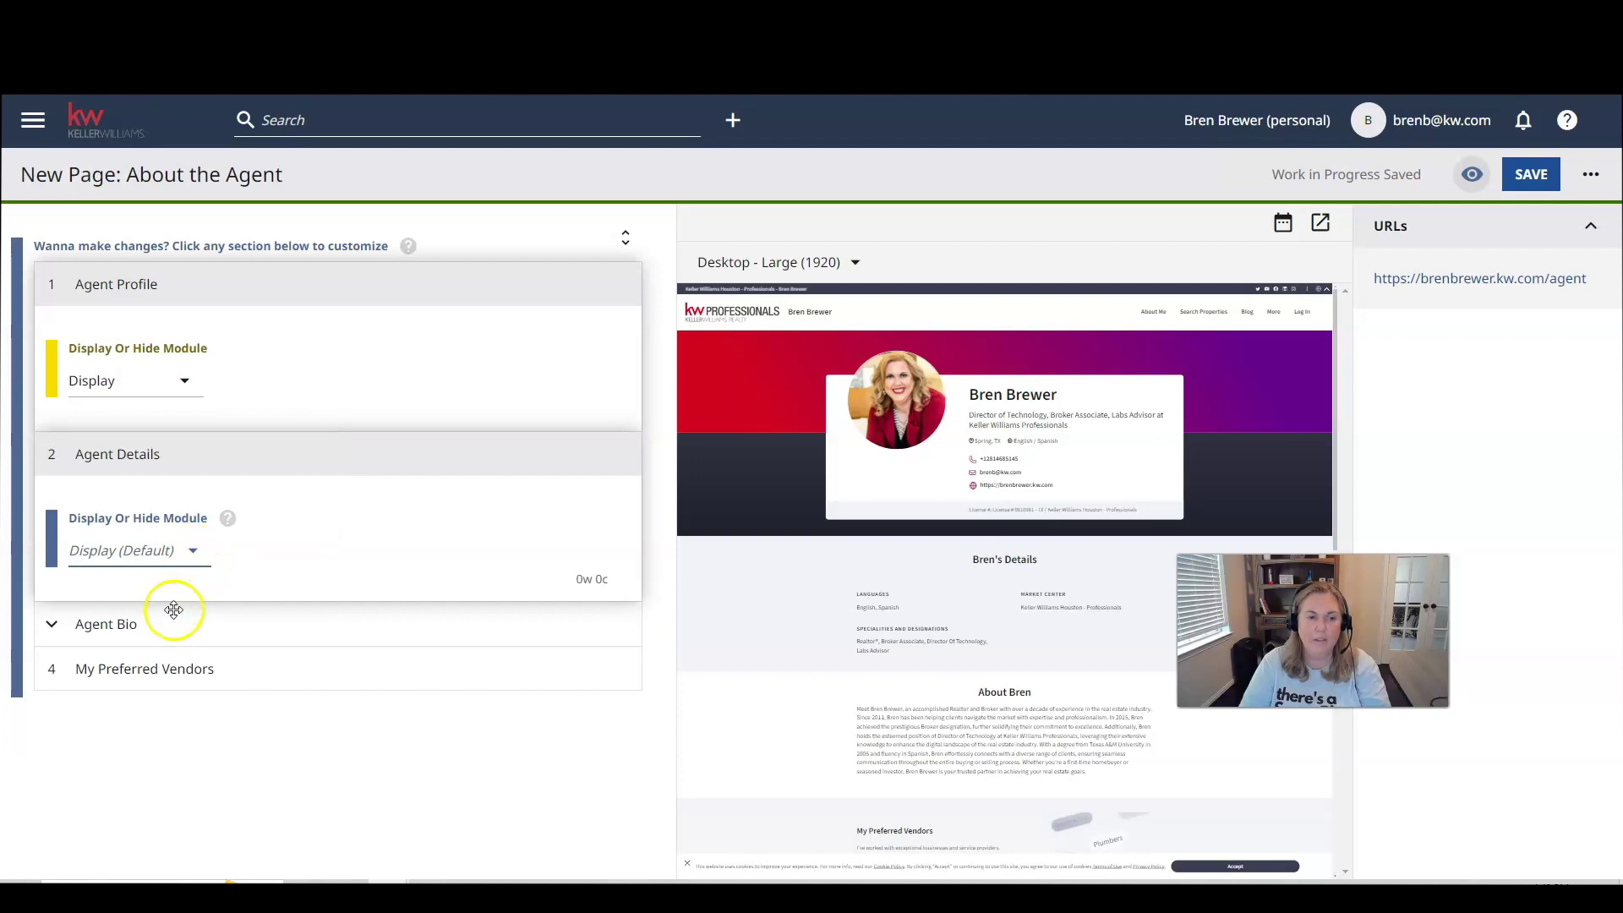
pyautogui.click(106, 626)
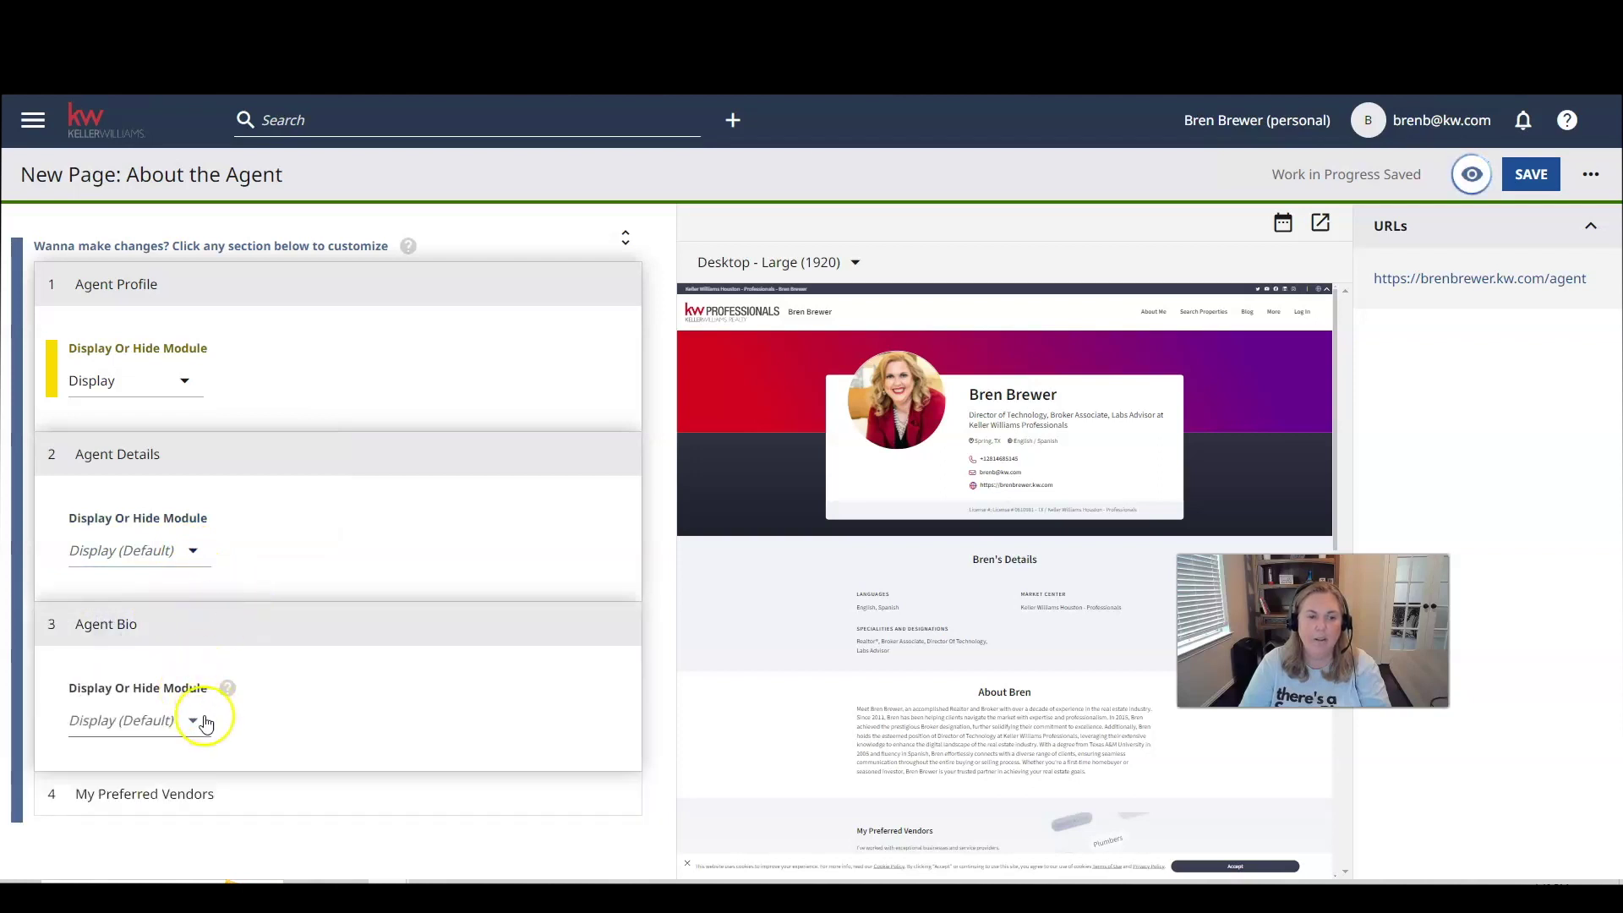
pyautogui.click(195, 722)
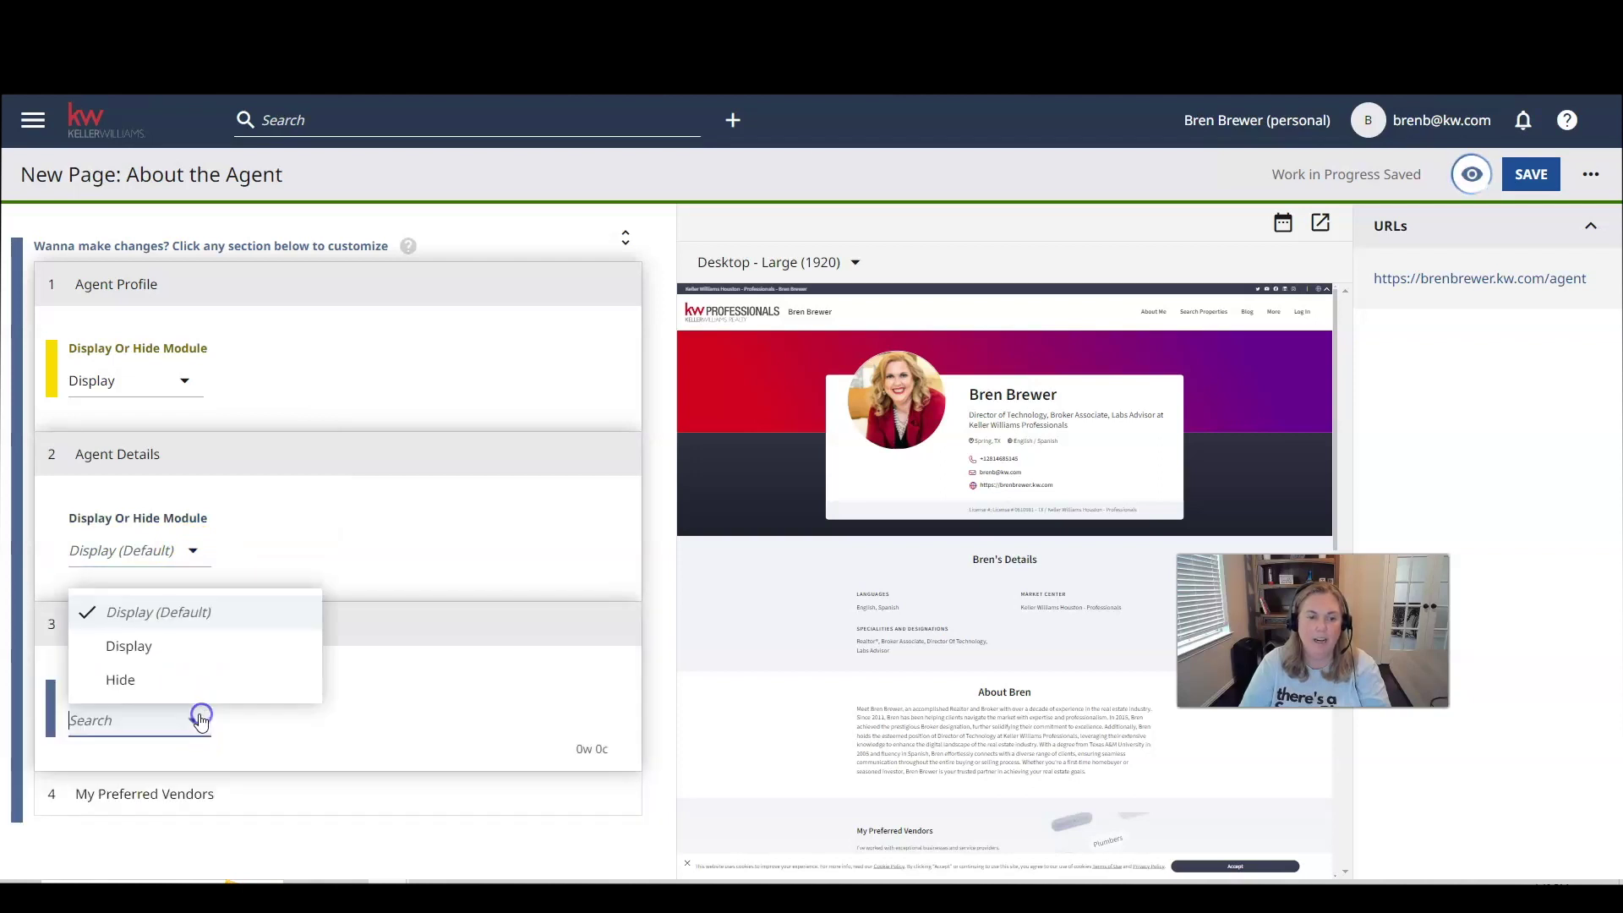
pyautogui.click(155, 648)
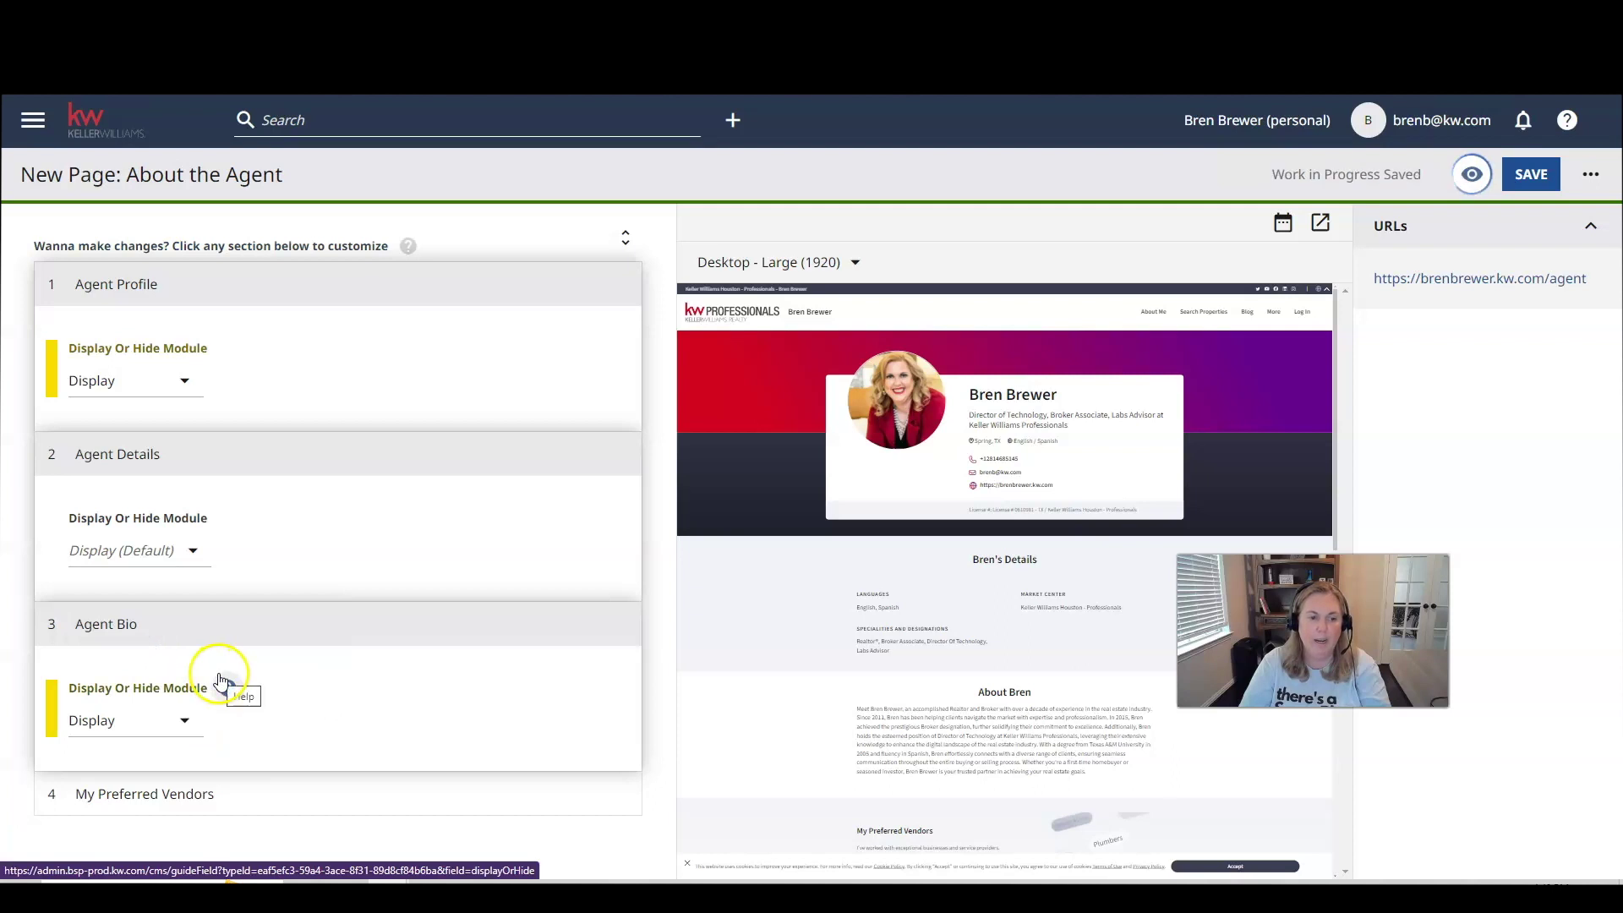
pyautogui.click(194, 791)
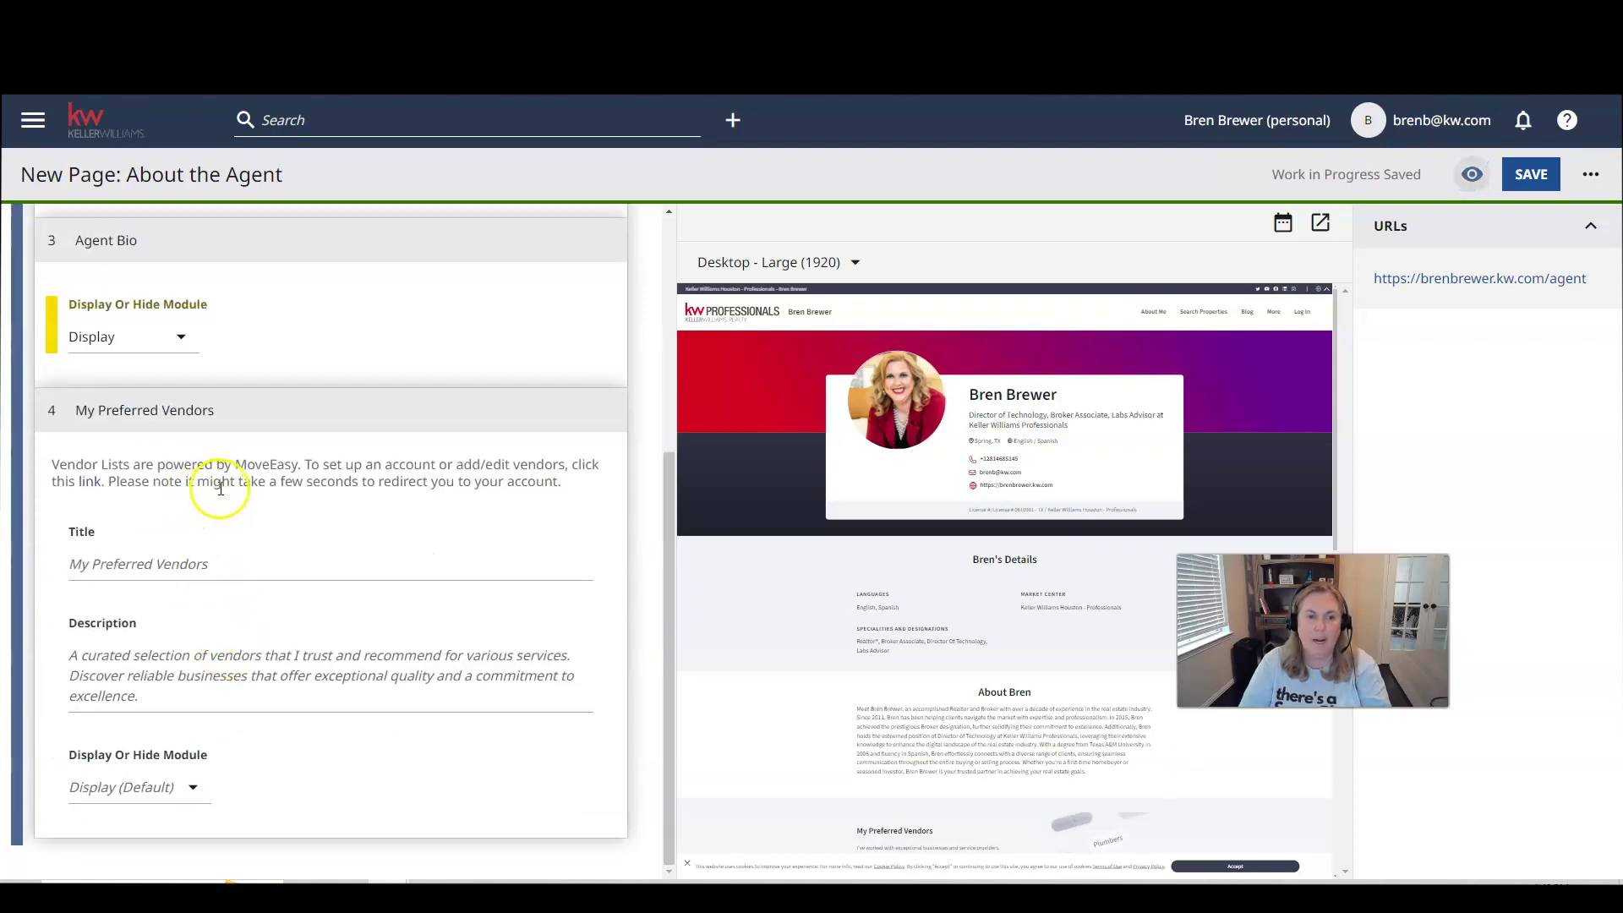
# Follow the My Preferred Vendors link to MoveEasy's still-empty Vendor List.
pyautogui.click(272, 485)
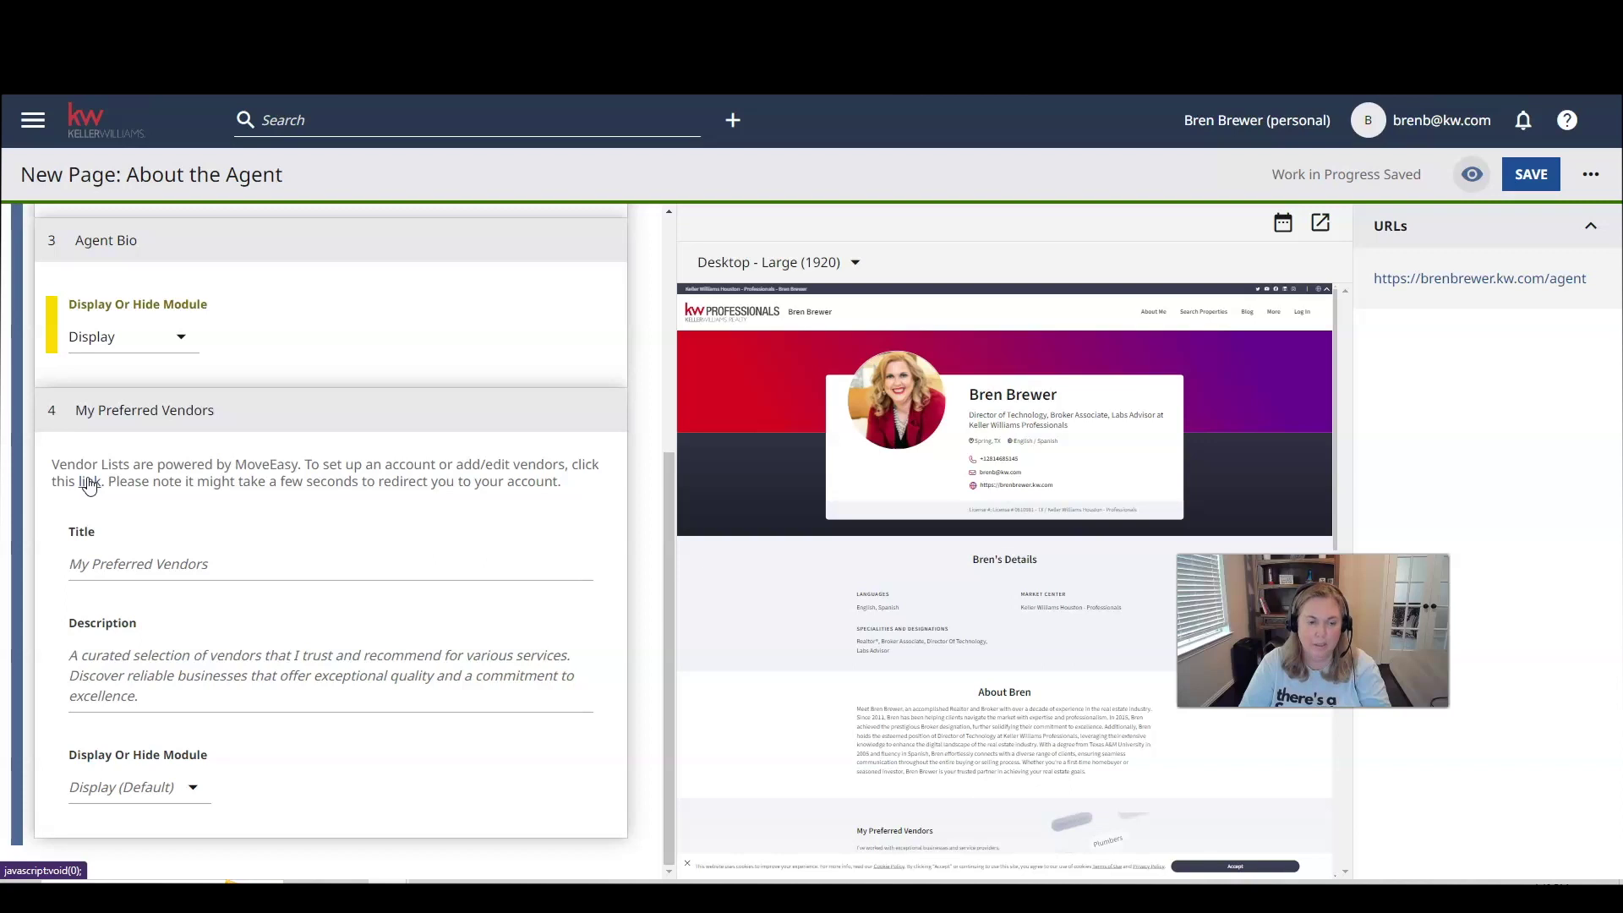
pyautogui.click(88, 483)
pyautogui.click(201, 510)
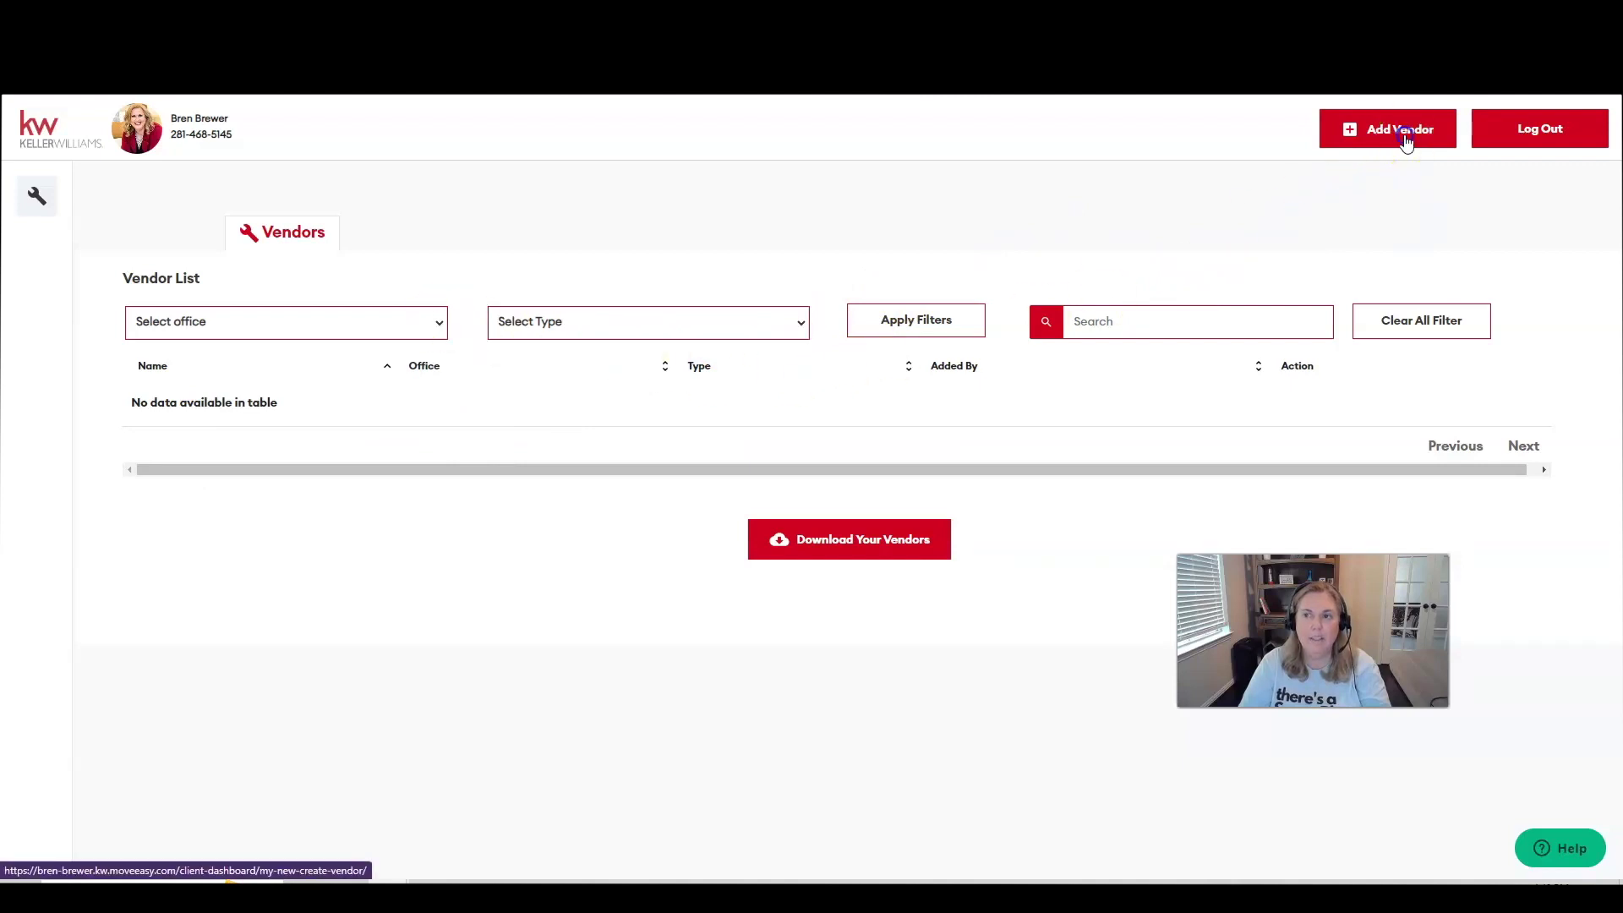
# Start a new vendor named Town Square Mortgage and paste the lender's website URL.
pyautogui.click(1381, 150)
pyautogui.click(650, 373)
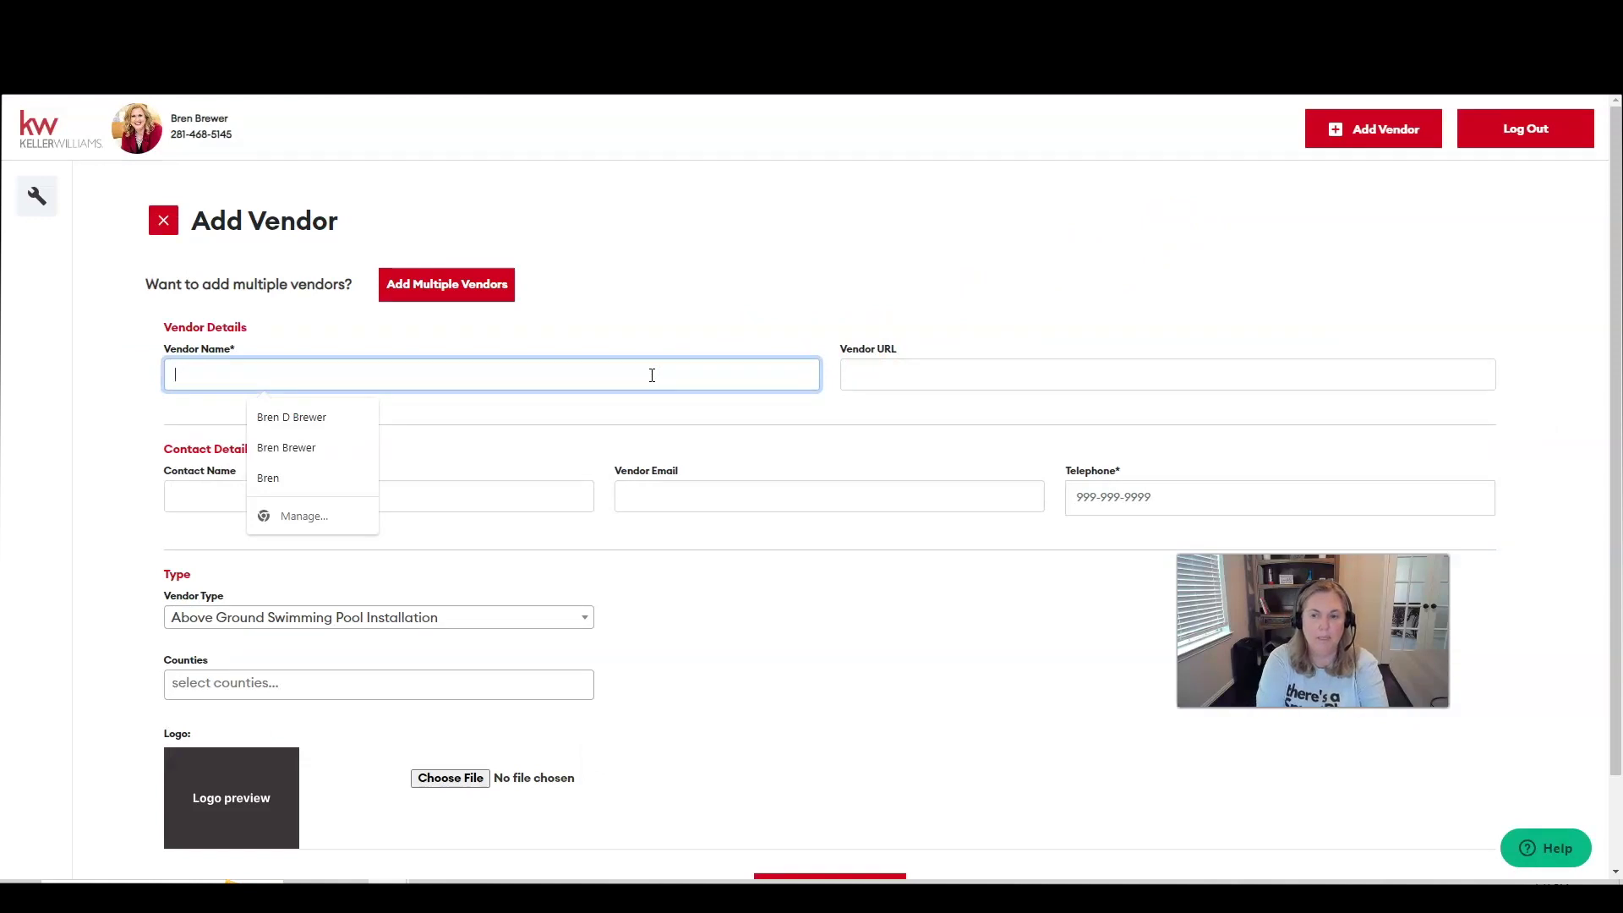
pyautogui.write('Town Square Mortgae')
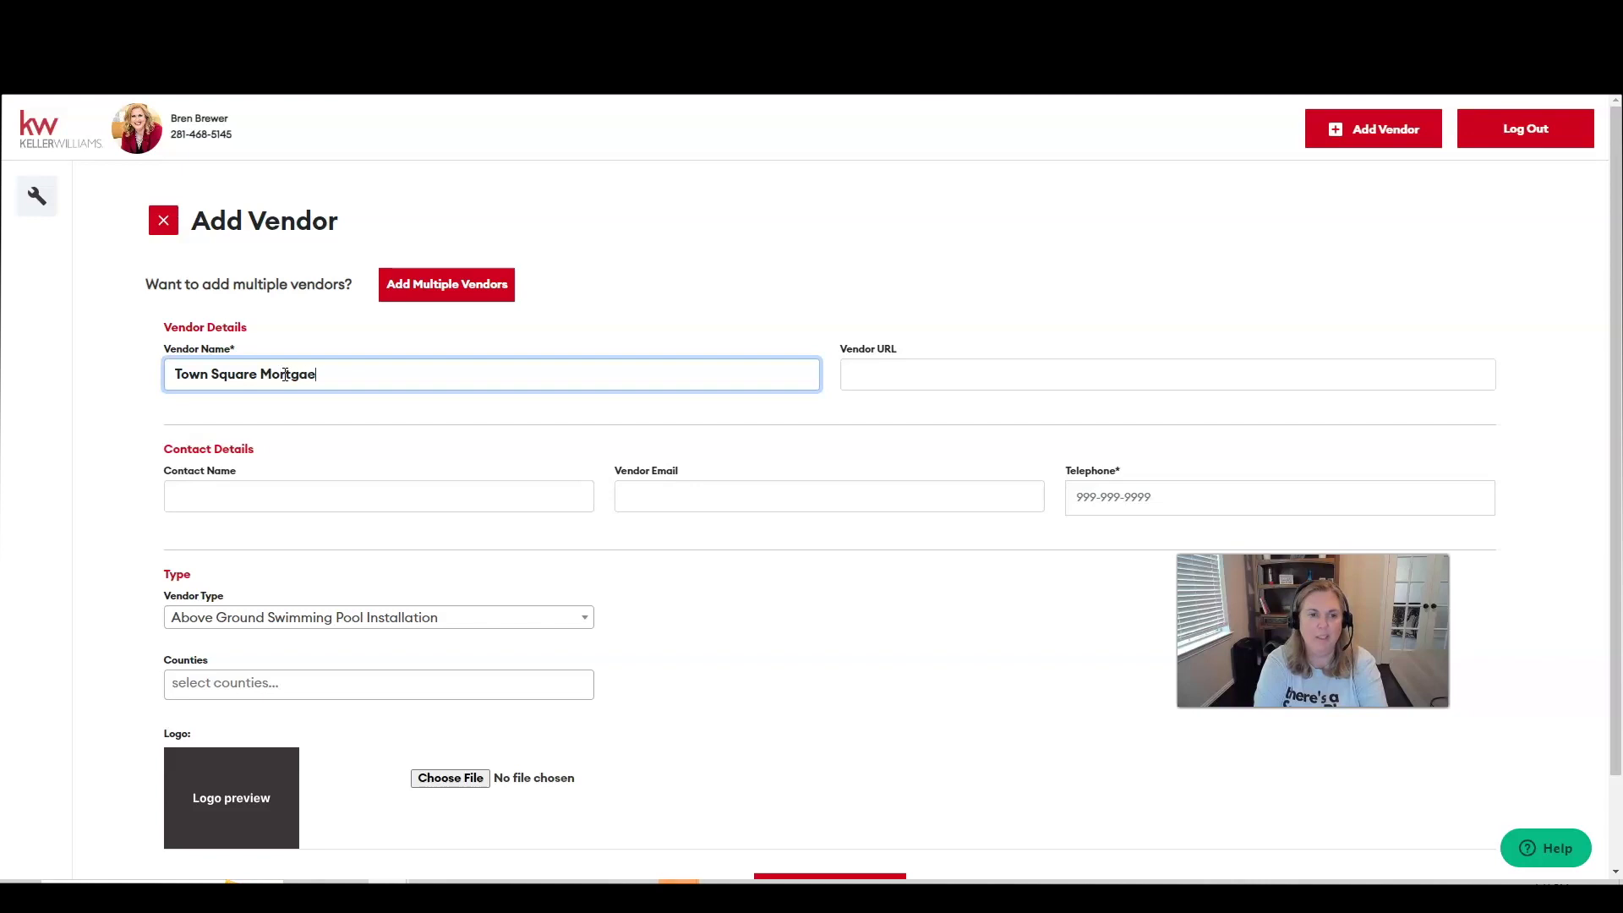
pyautogui.hotkey('alt', 'Tab')
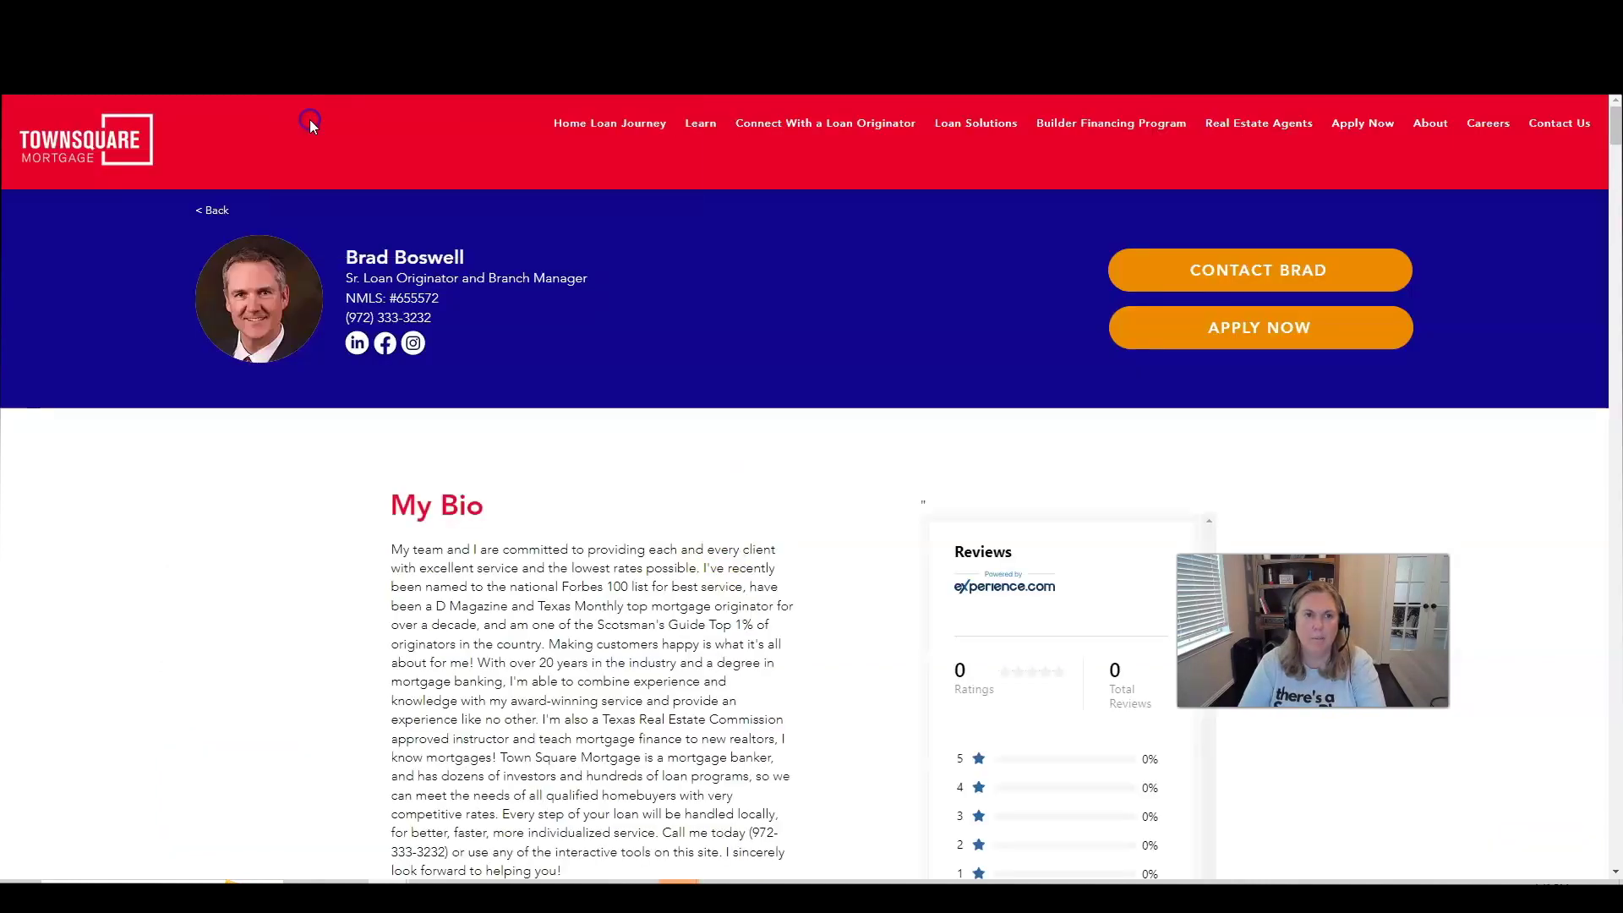
pyautogui.hotkey('alt', 'Tab')
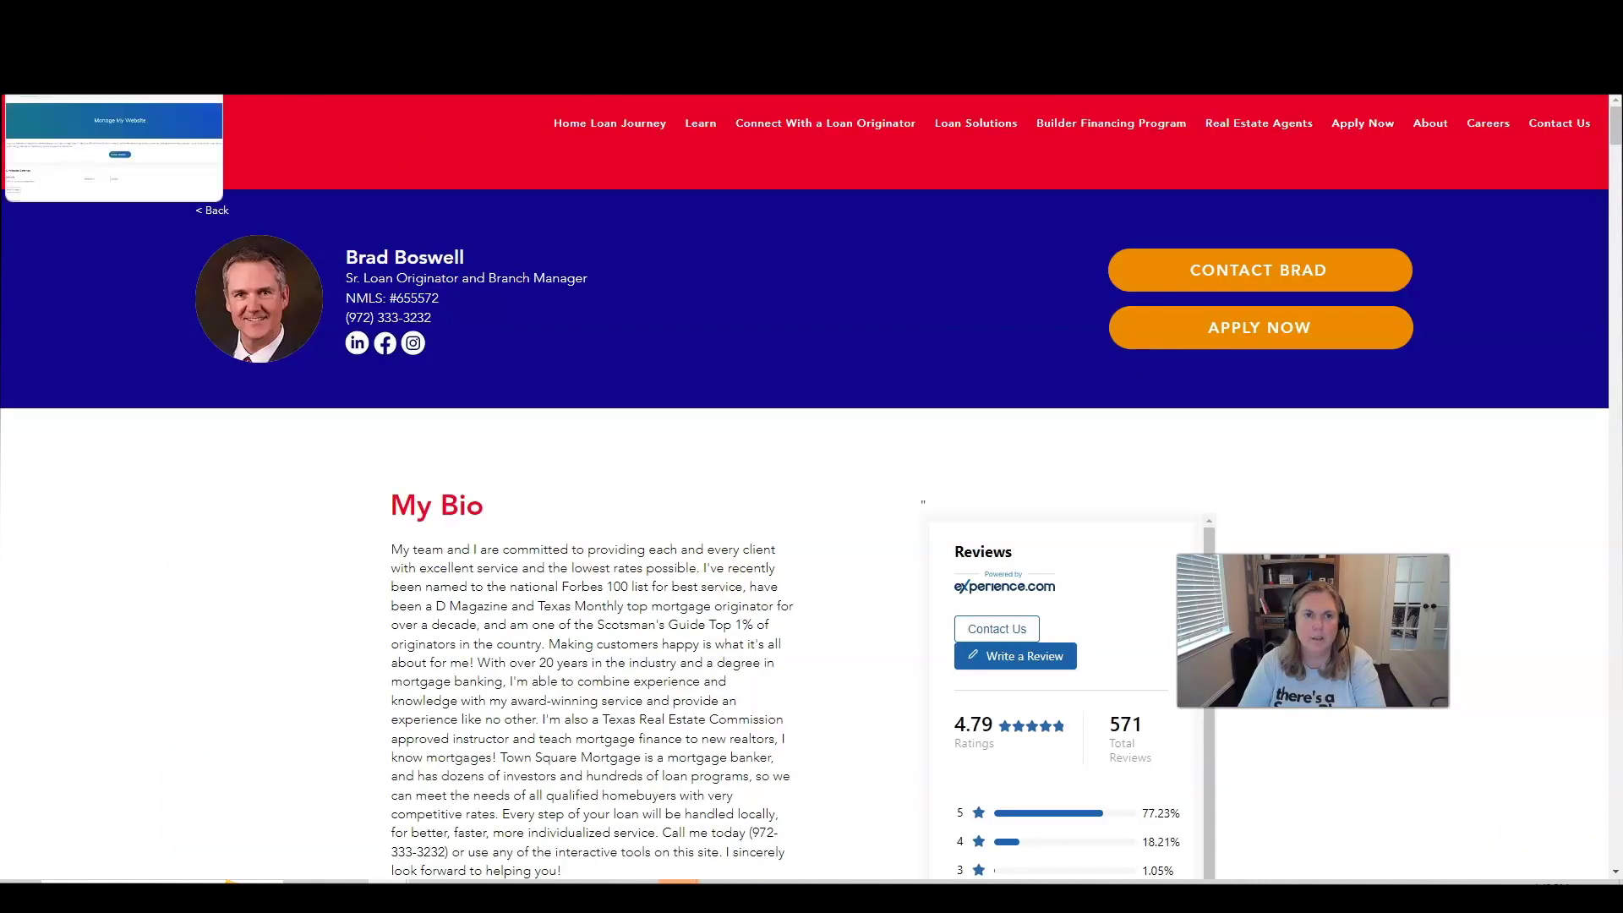
pyautogui.hotkey('alt', 'Tab')
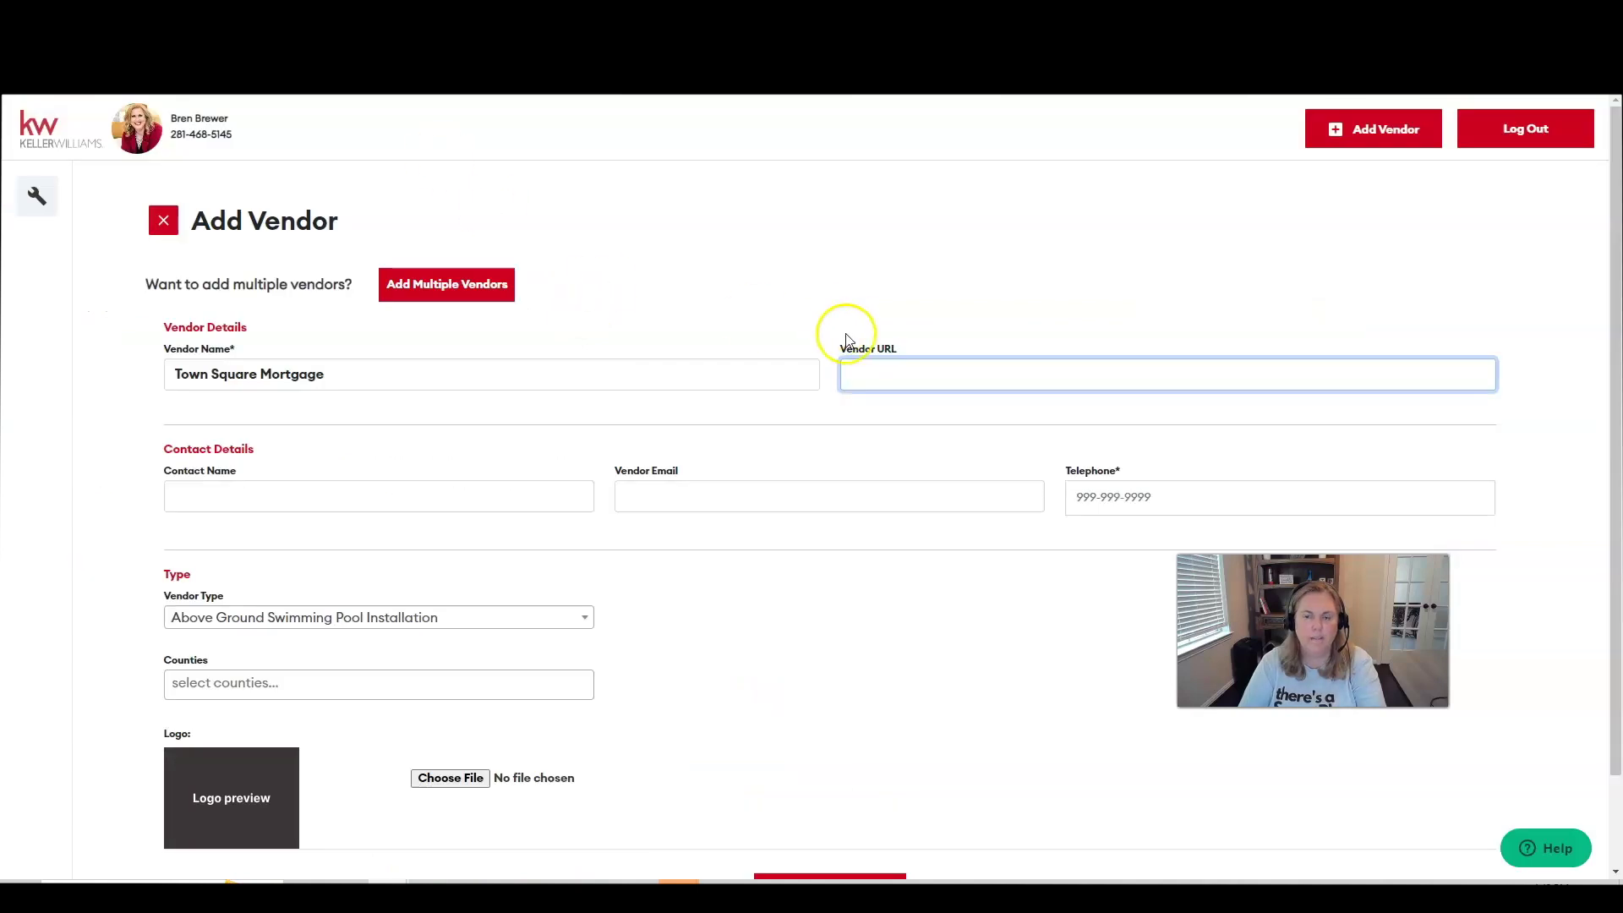
pyautogui.write('https://www.tsmlending.com/team-1/brad-boswell')
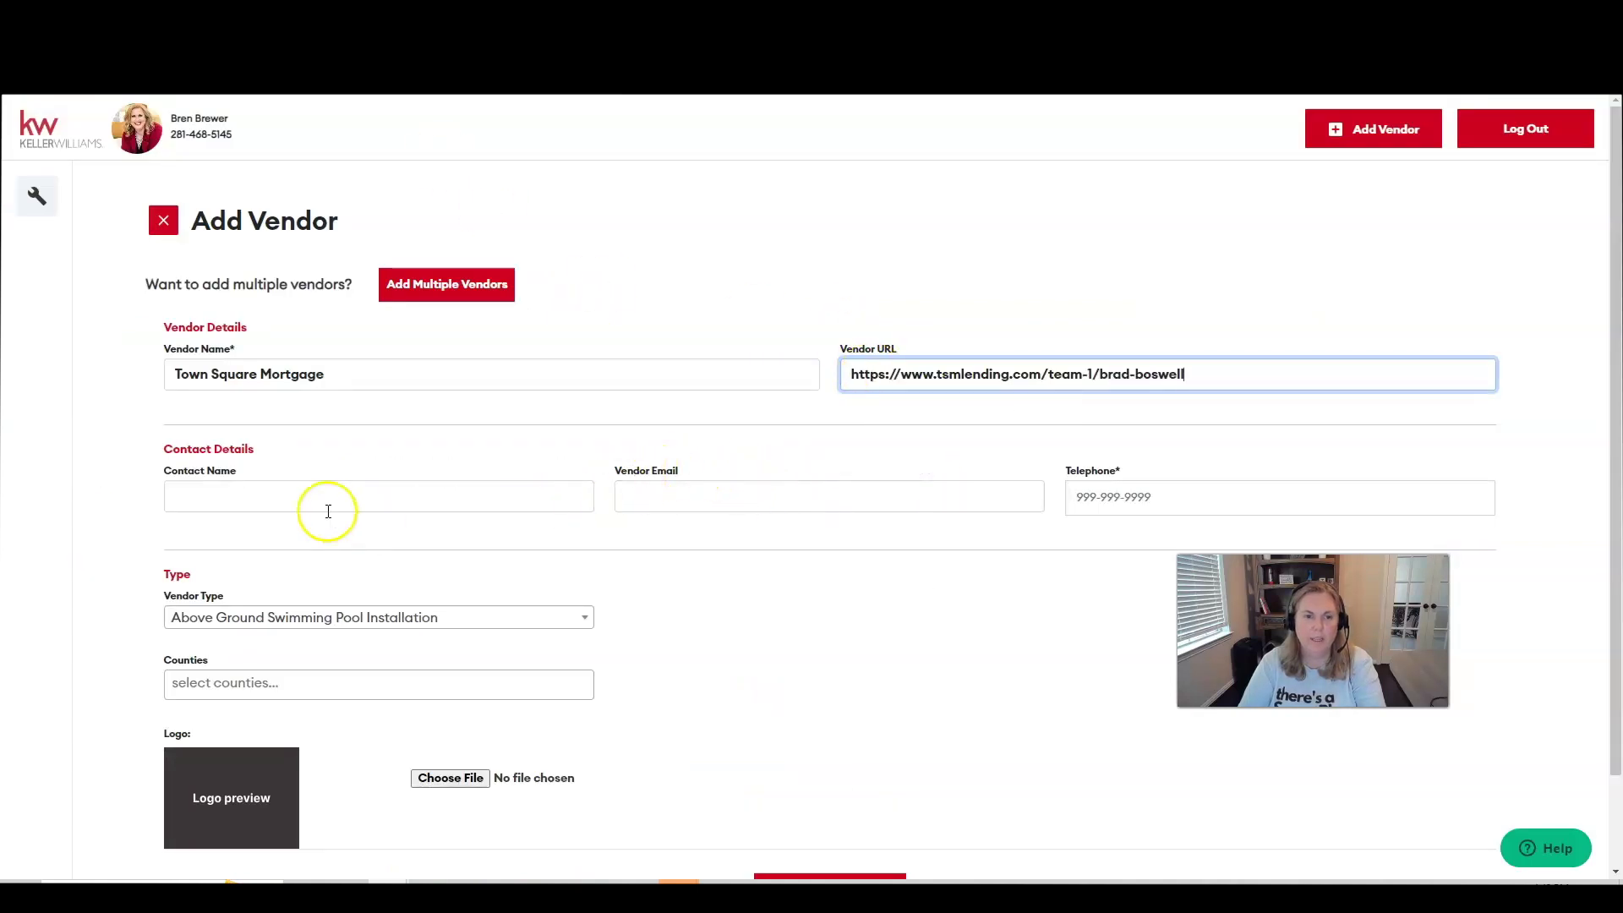
# Enter the contact's name, e-mail and phone, set vendor type Mortgage, and save the vendor.
pyautogui.click(321, 491)
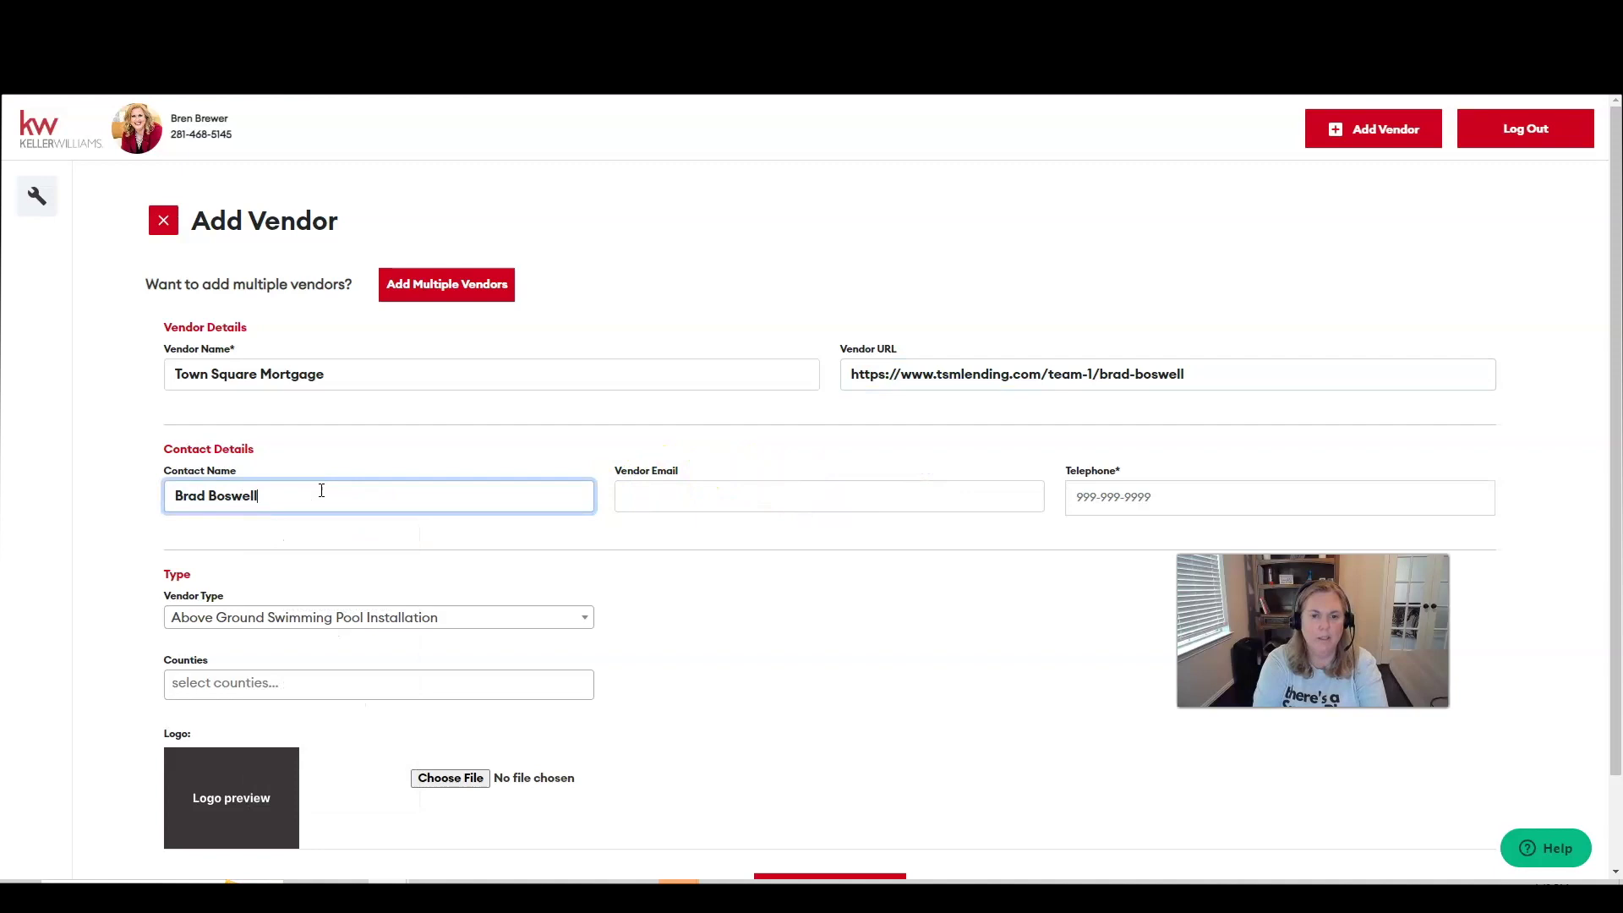
pyautogui.press('Tab')
pyautogui.hotkey('ctrl', 'v')
pyautogui.press('Tab')
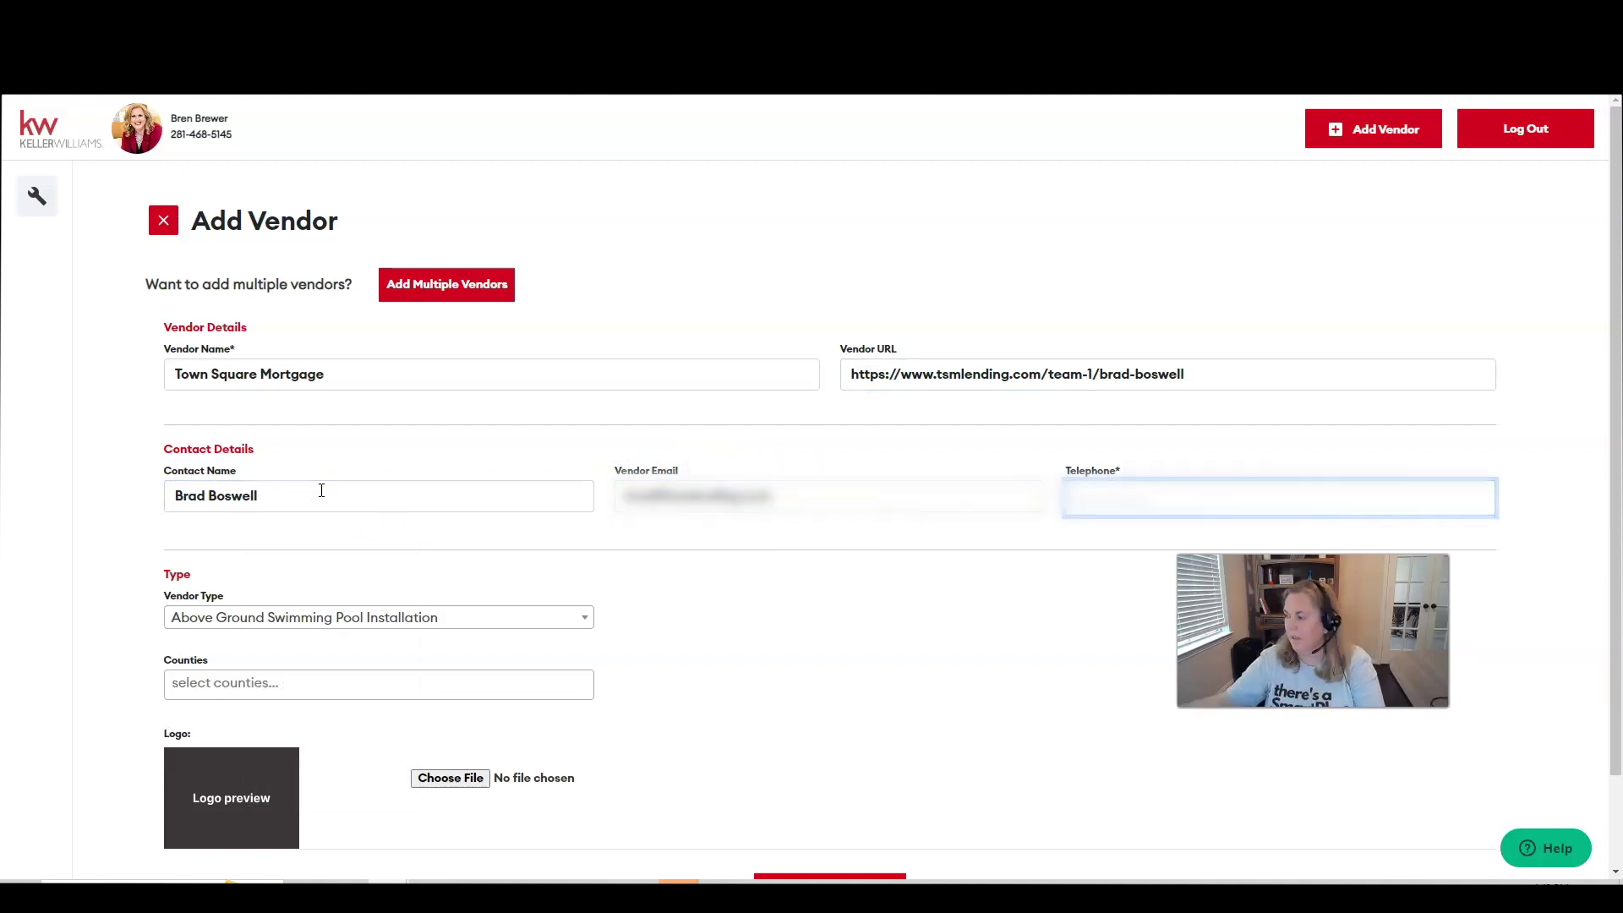
pyautogui.hotkey('ctrl', 'v')
pyautogui.click(538, 617)
pyautogui.write('mor')
pyautogui.press('Return')
pyautogui.scroll(-1, 670, 696)
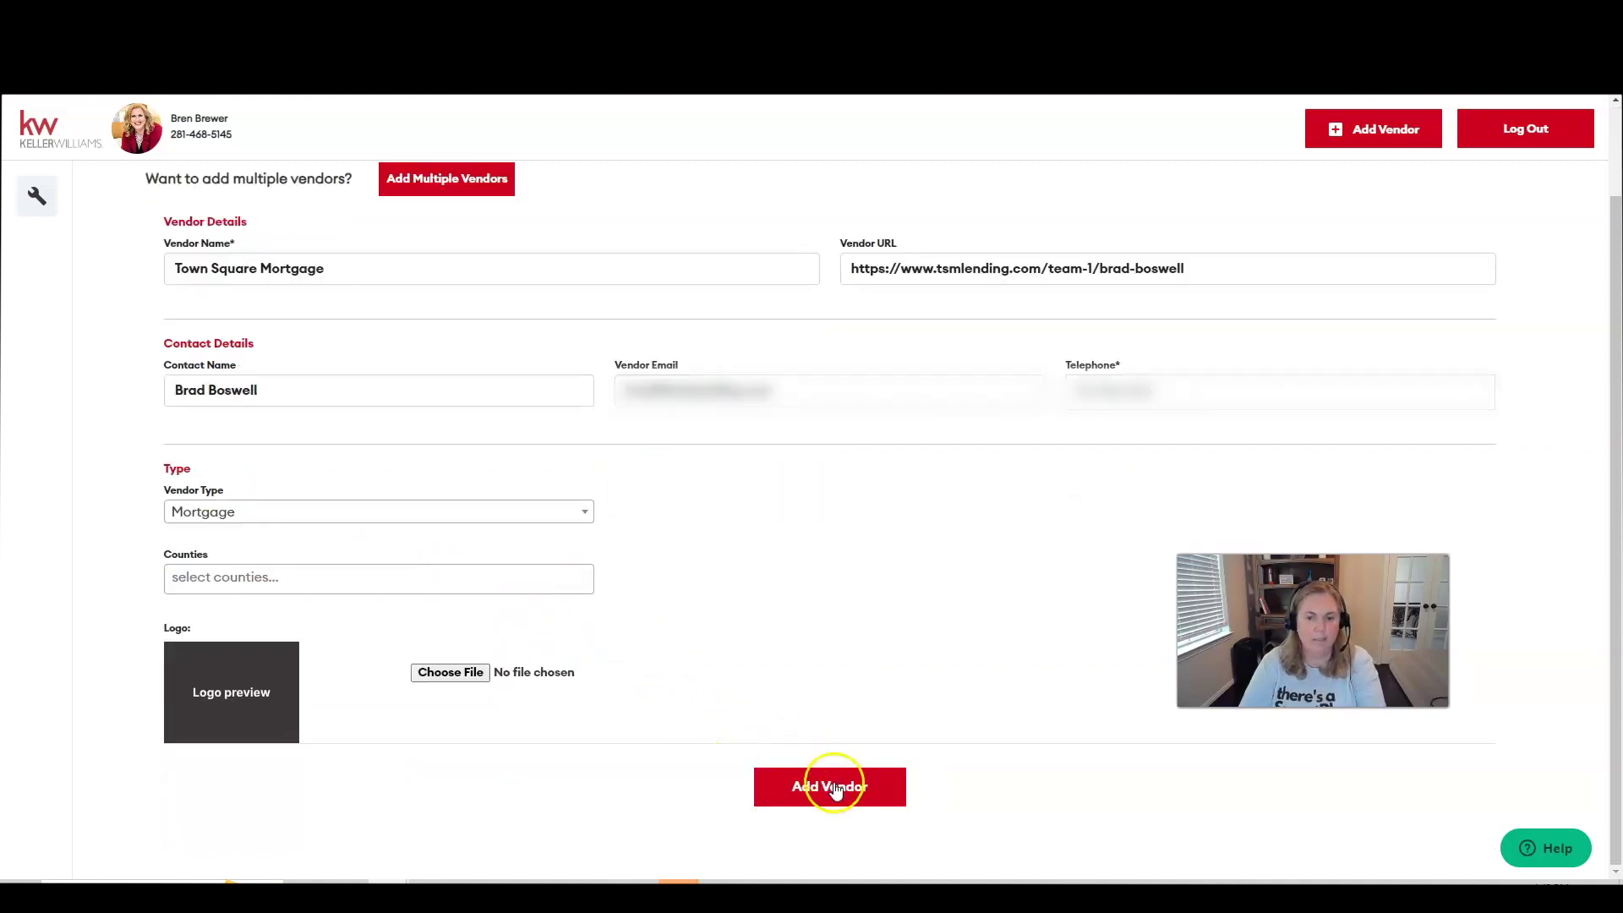
pyautogui.click(831, 786)
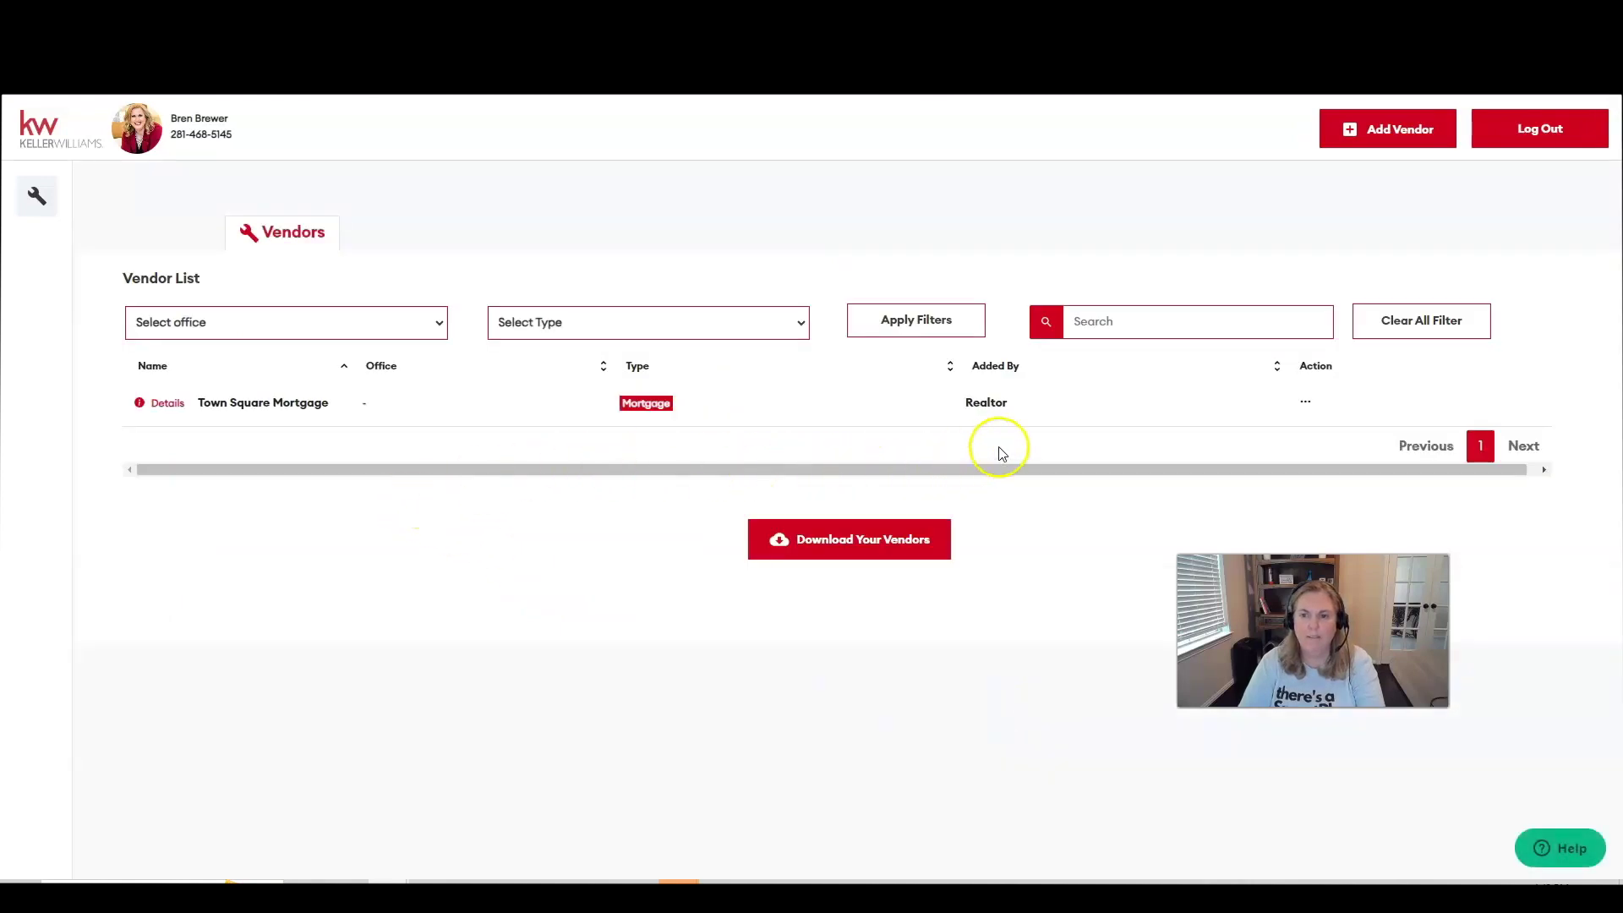
# Close the MoveEasy tab and save the About the Agent page with the vendors module displayed.
pyautogui.hotkey('ctrl', 'w')
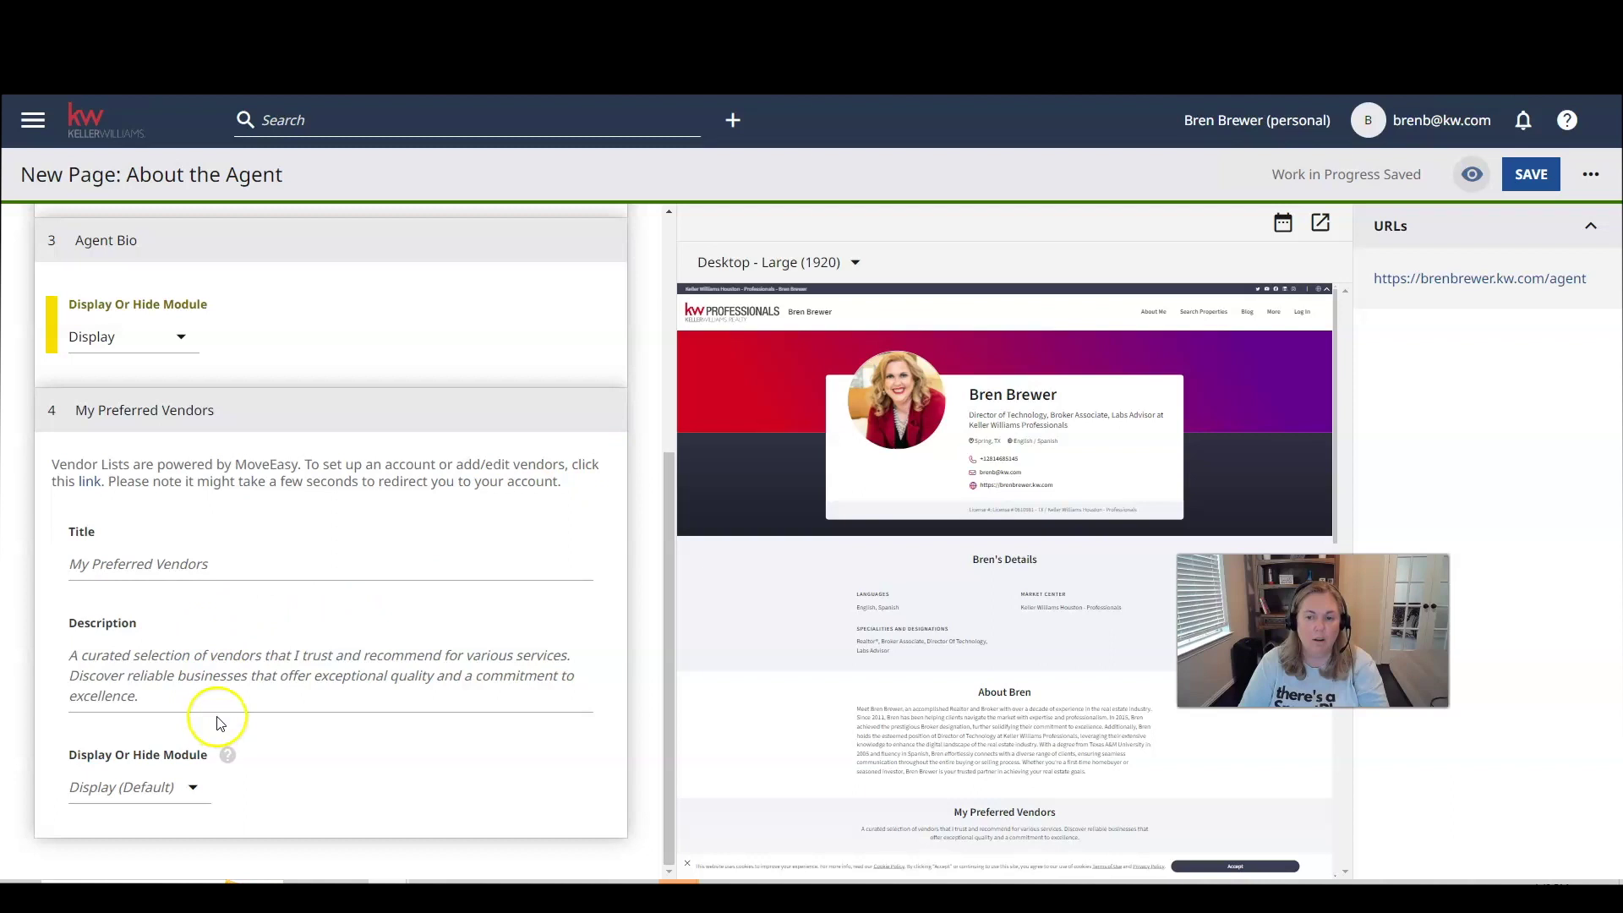
pyautogui.click(1517, 180)
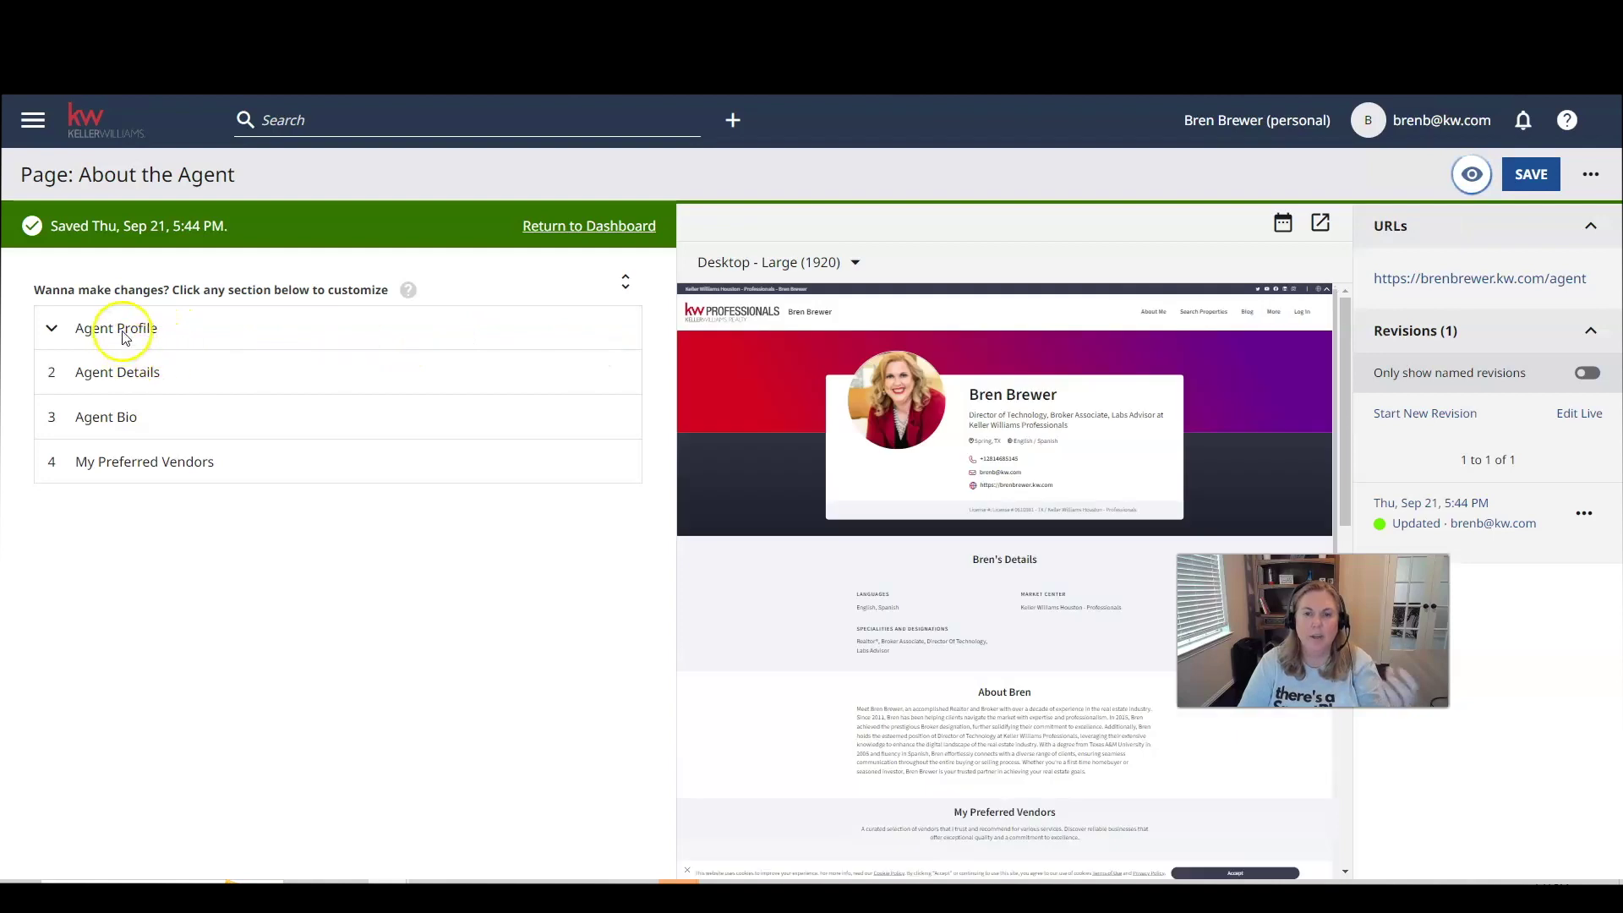
pyautogui.click(120, 328)
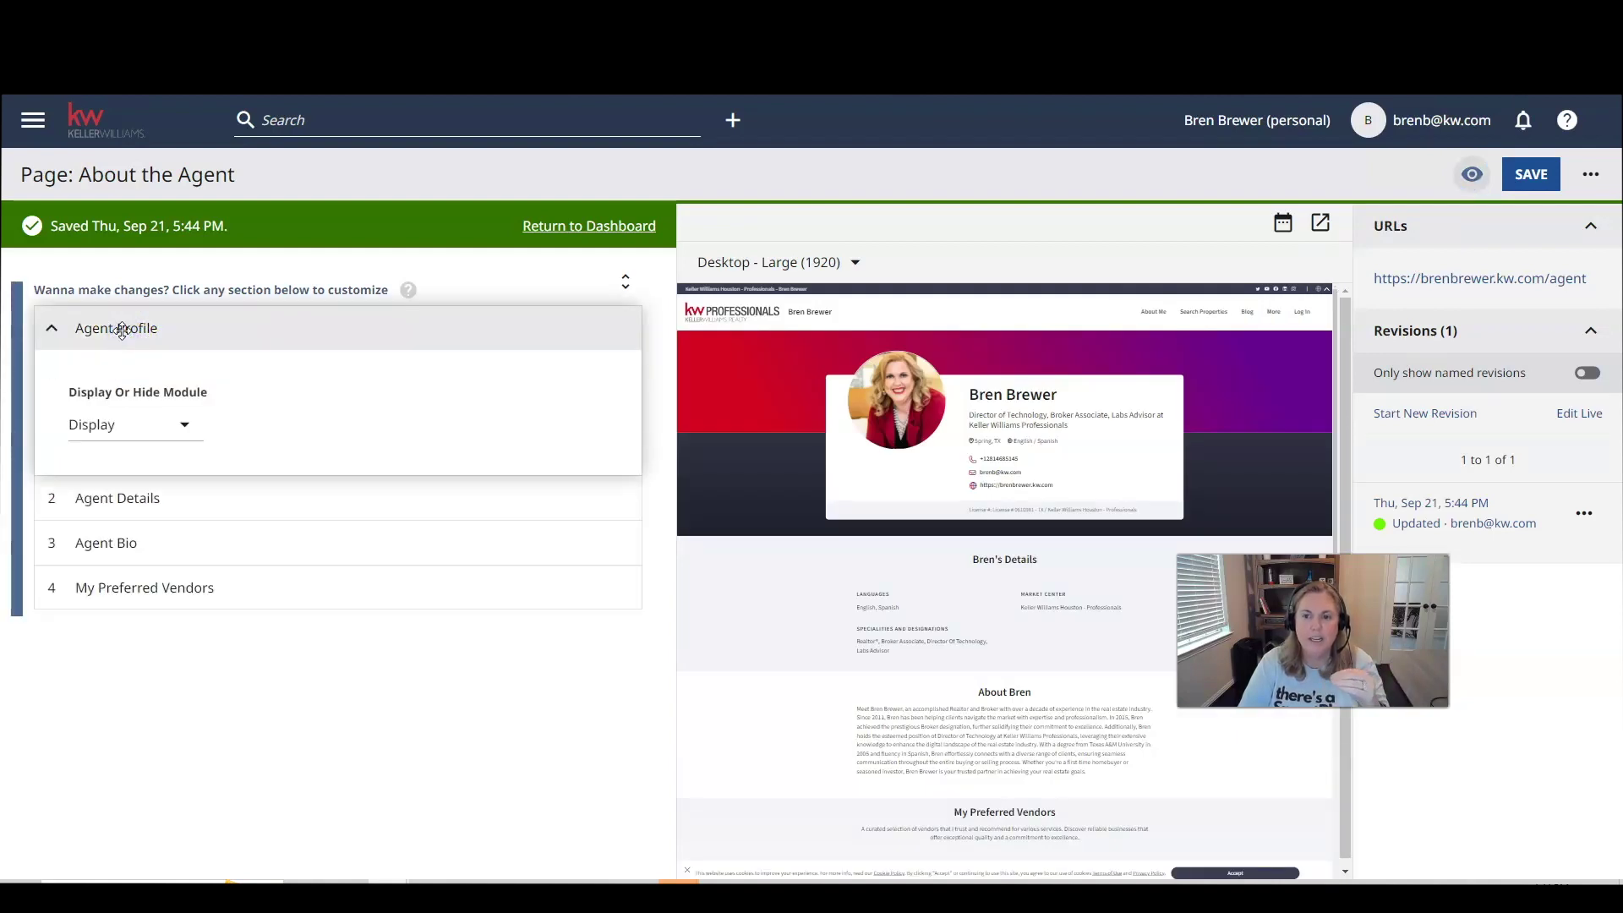
pyautogui.click(121, 330)
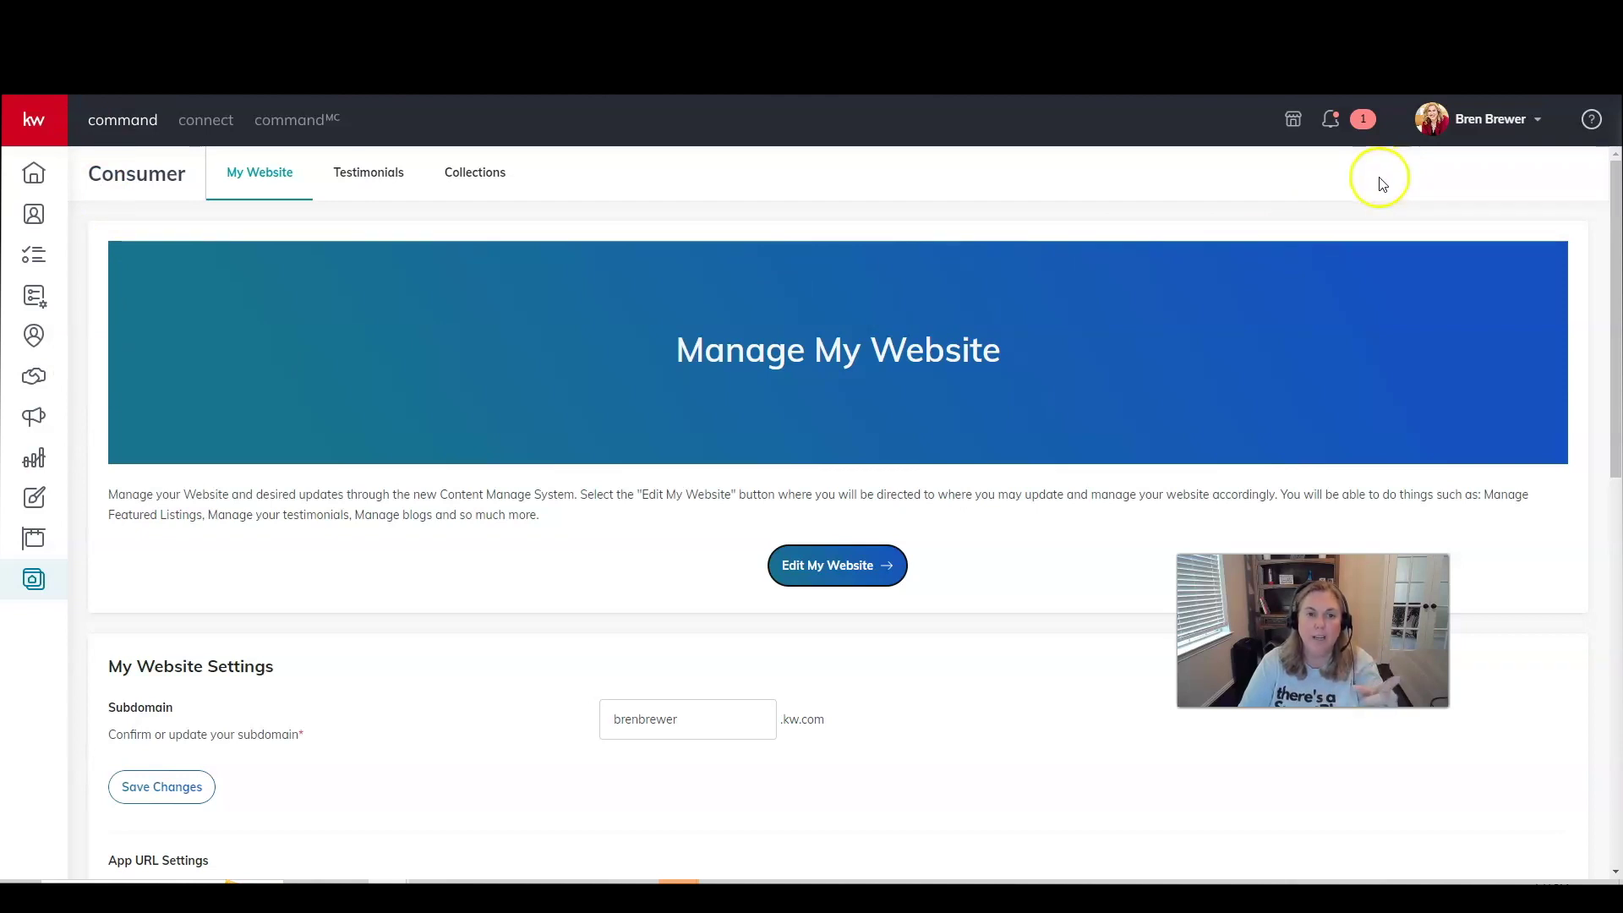
# Open account Settings and go to Connect Settings > Marketing Profile.
pyautogui.click(1475, 123)
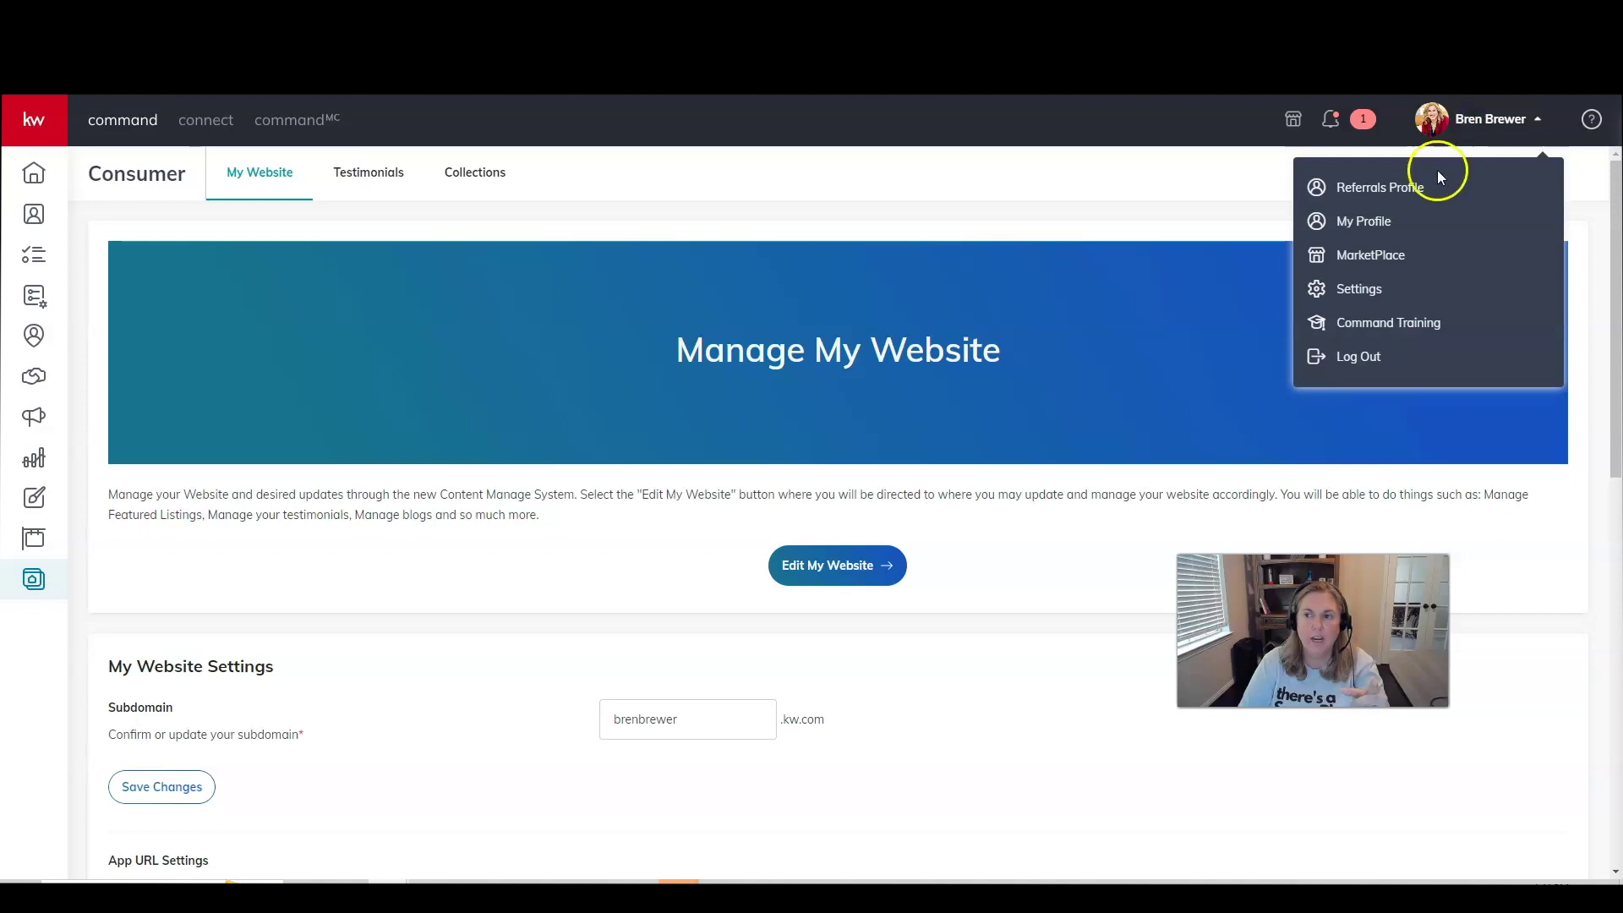
pyautogui.click(1385, 288)
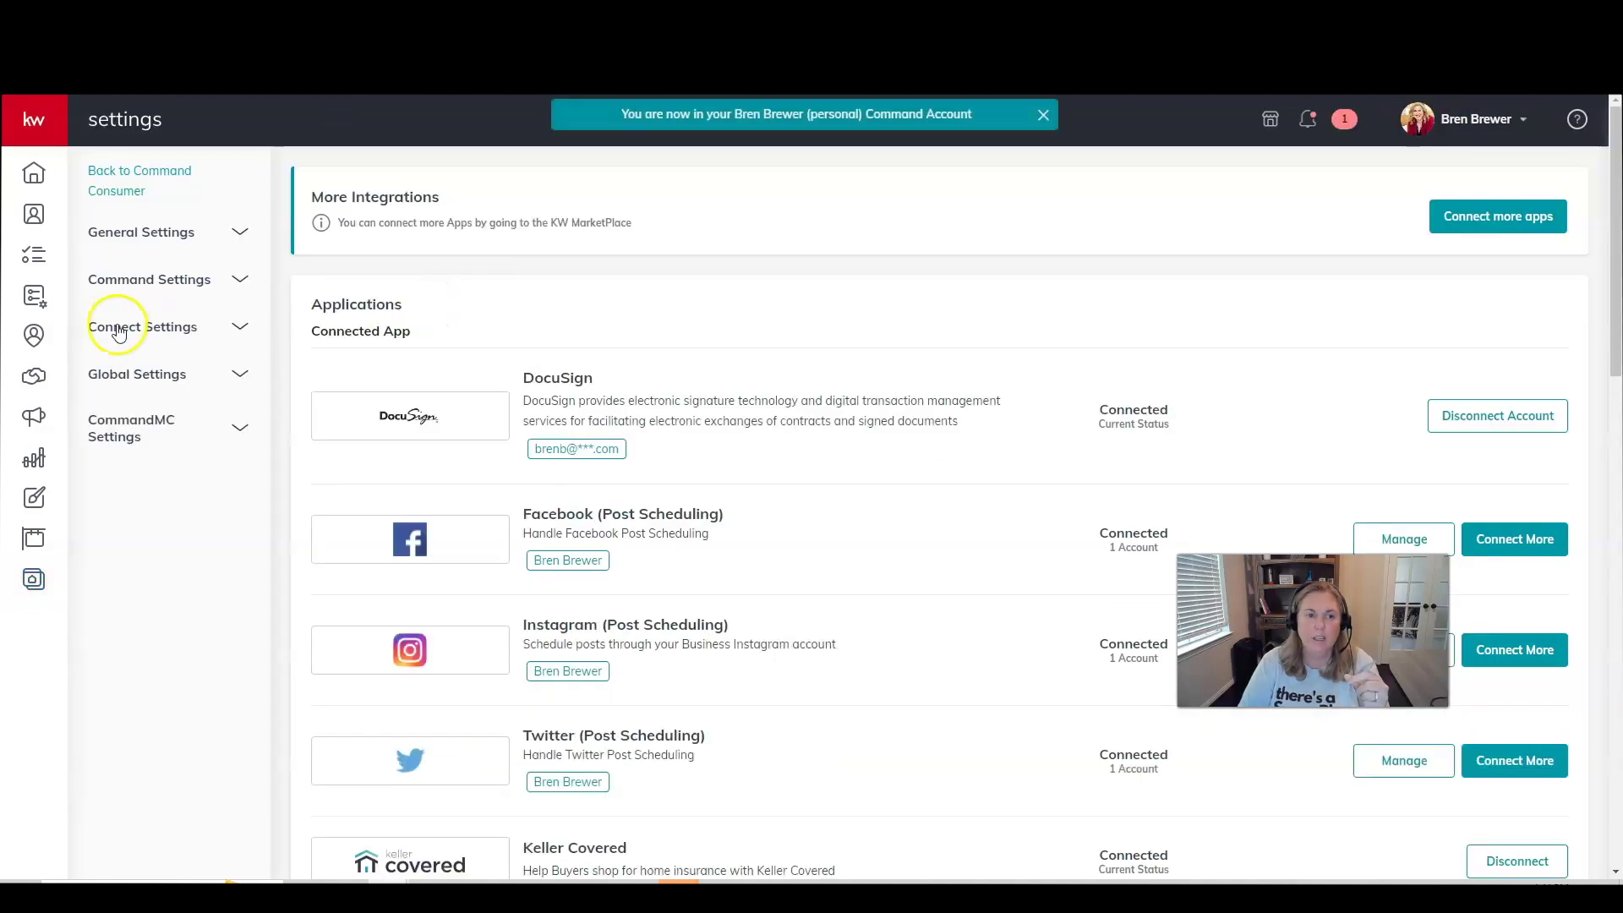
pyautogui.click(110, 326)
pyautogui.click(133, 369)
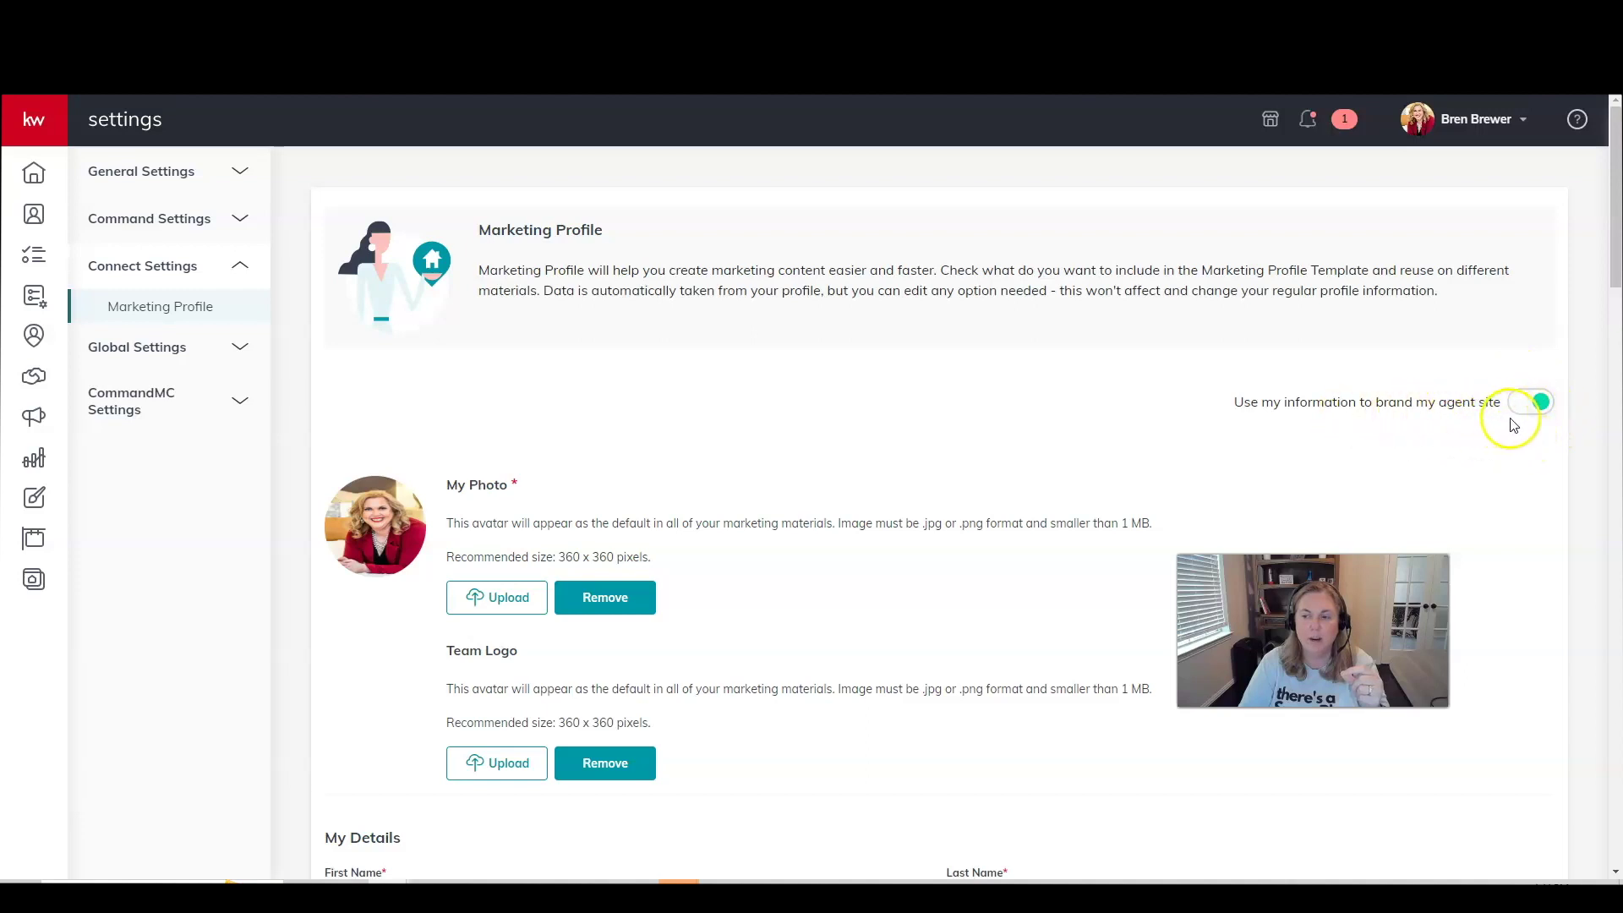
# Review the Marketing Profile to the bottom, save it, dismiss the confirmation, and open a new tab.
pyautogui.scroll(-1, 813, 446)
pyautogui.scroll(-2, 706, 440)
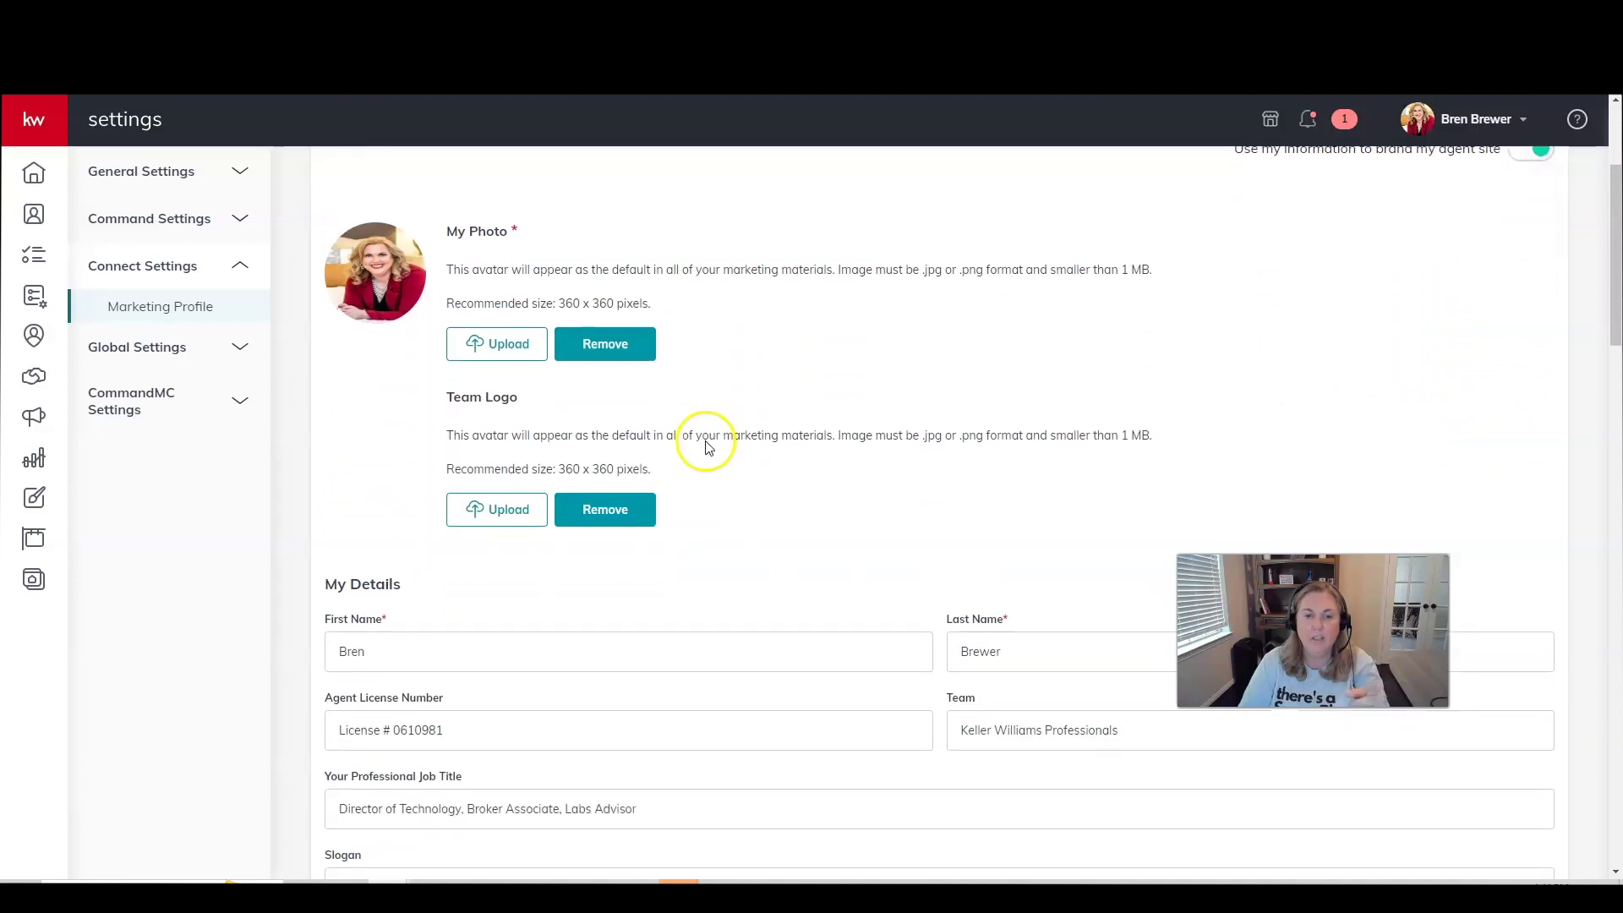
pyautogui.scroll(-1, 706, 441)
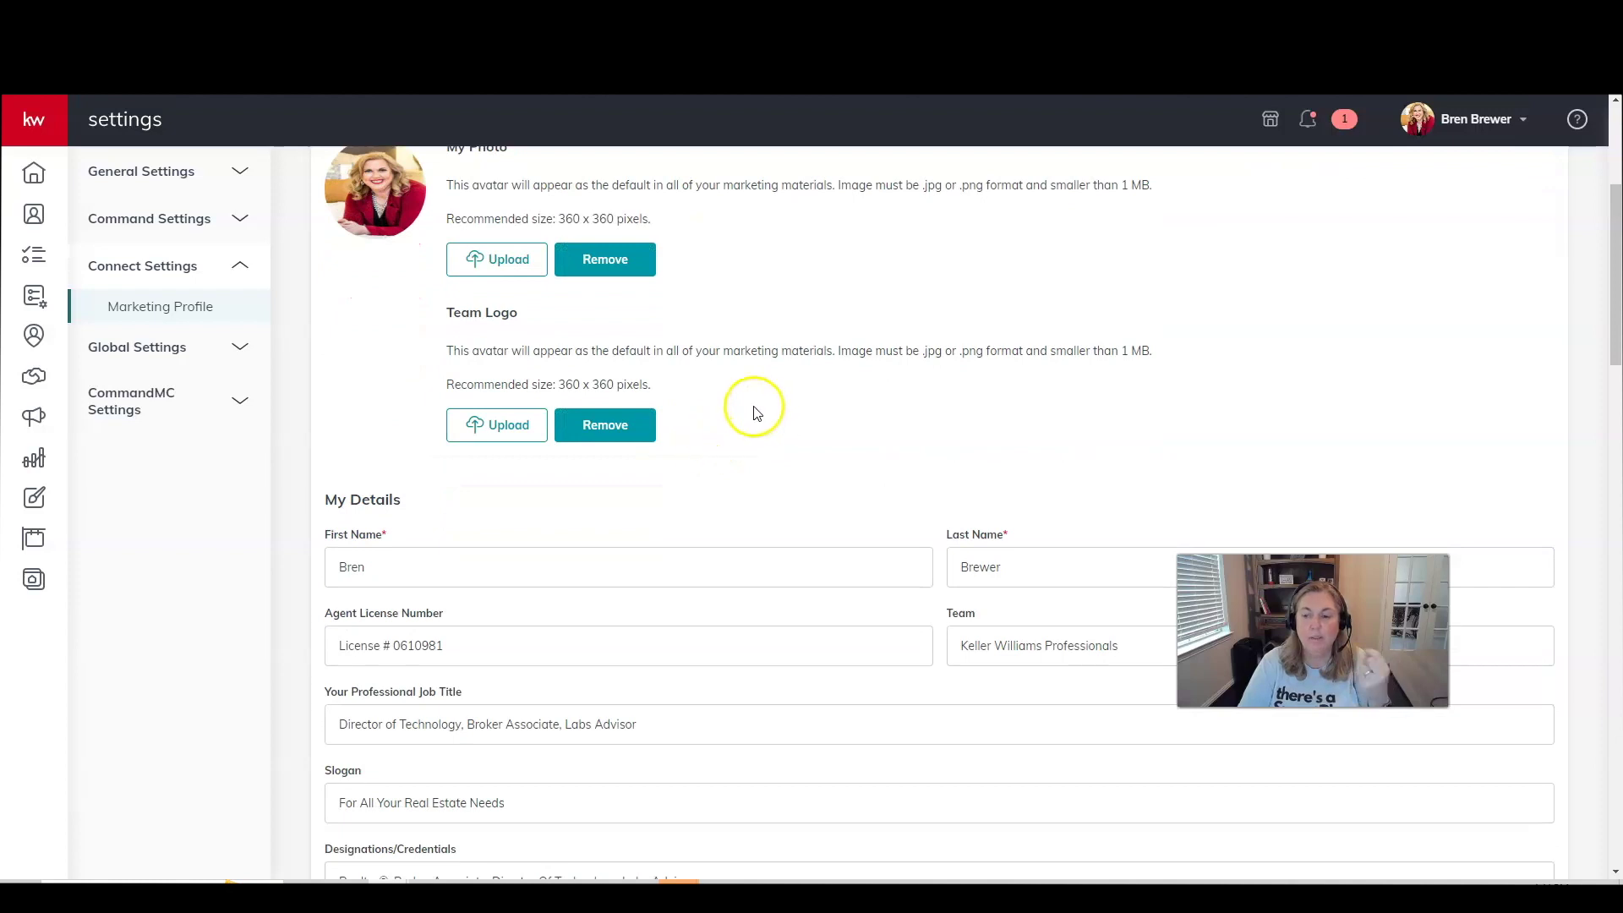
pyautogui.scroll(-2, 752, 413)
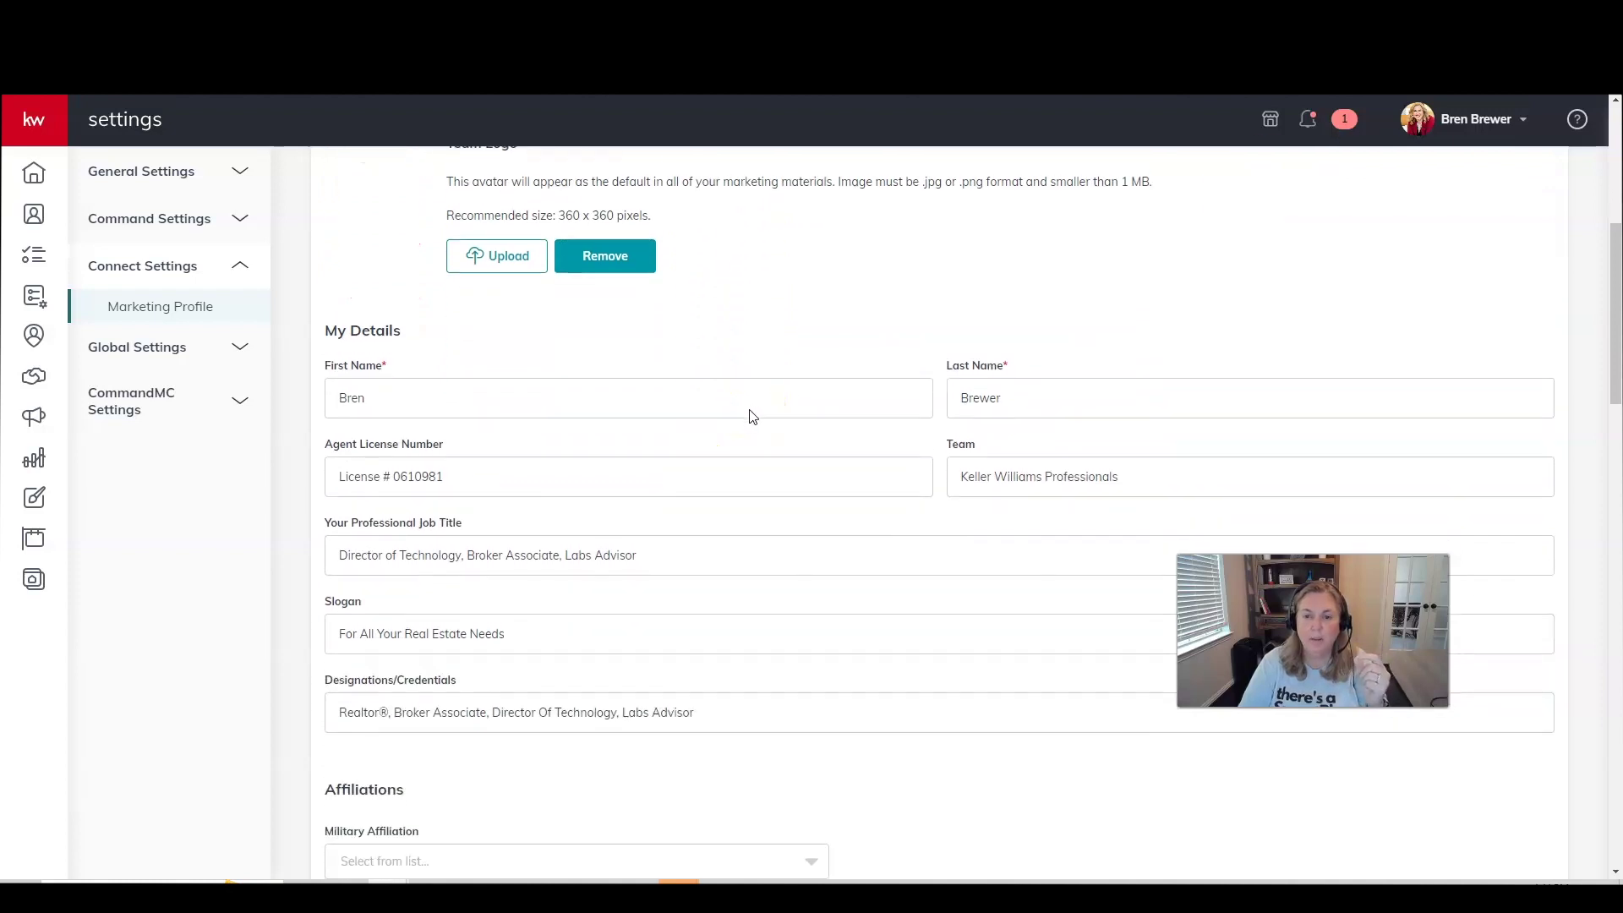
pyautogui.scroll(-5, 750, 410)
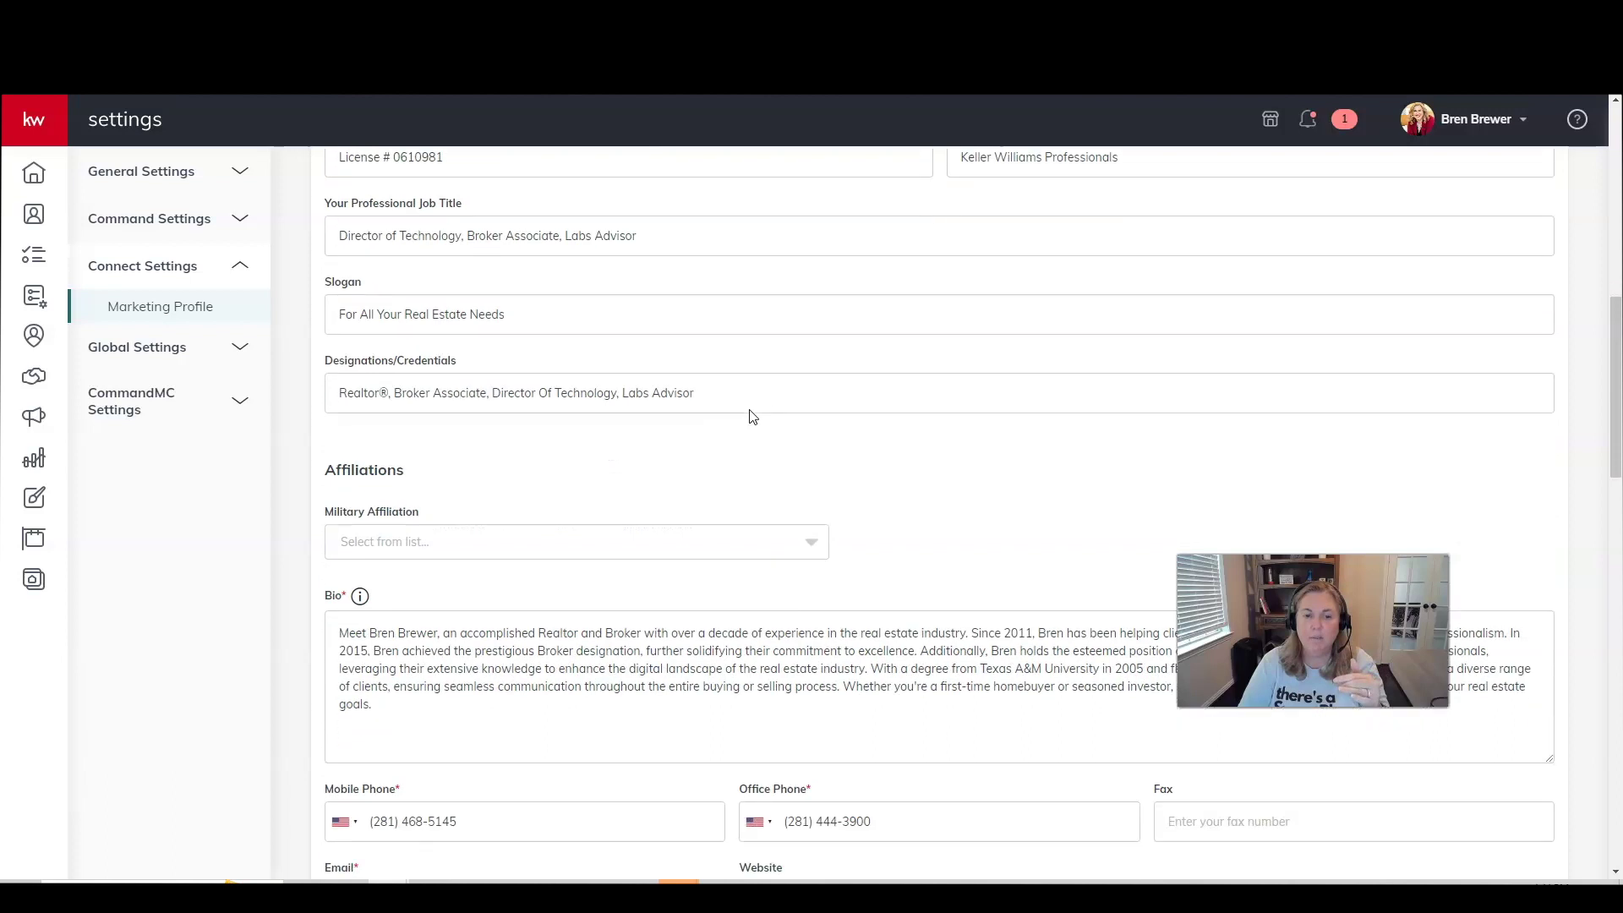
pyautogui.scroll(-4, 752, 417)
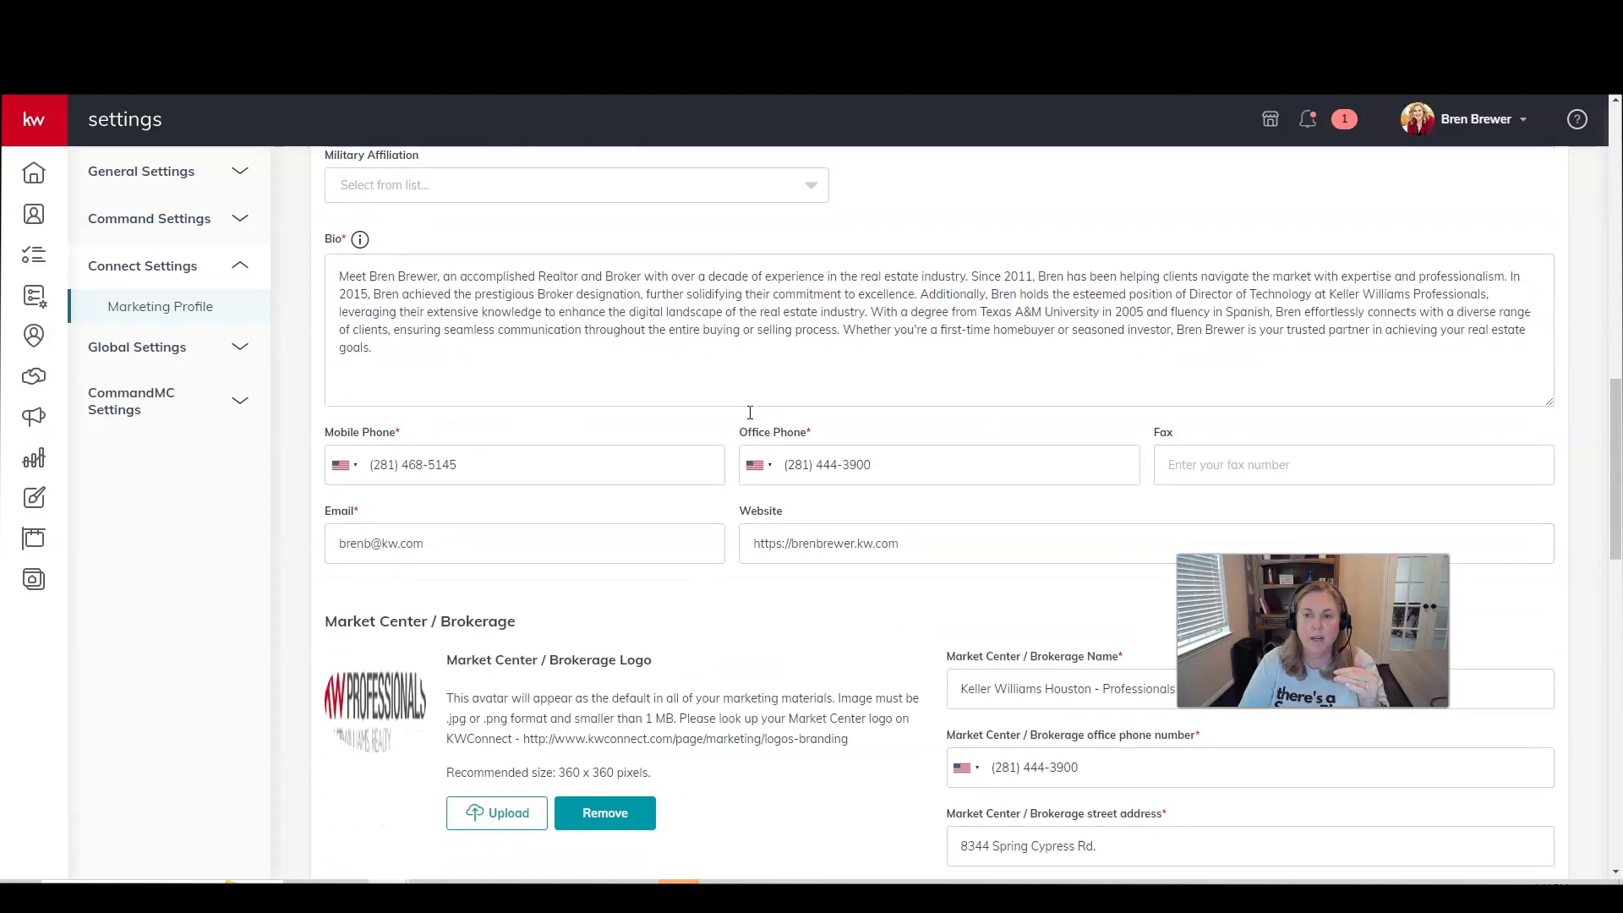
pyautogui.scroll(-2, 871, 391)
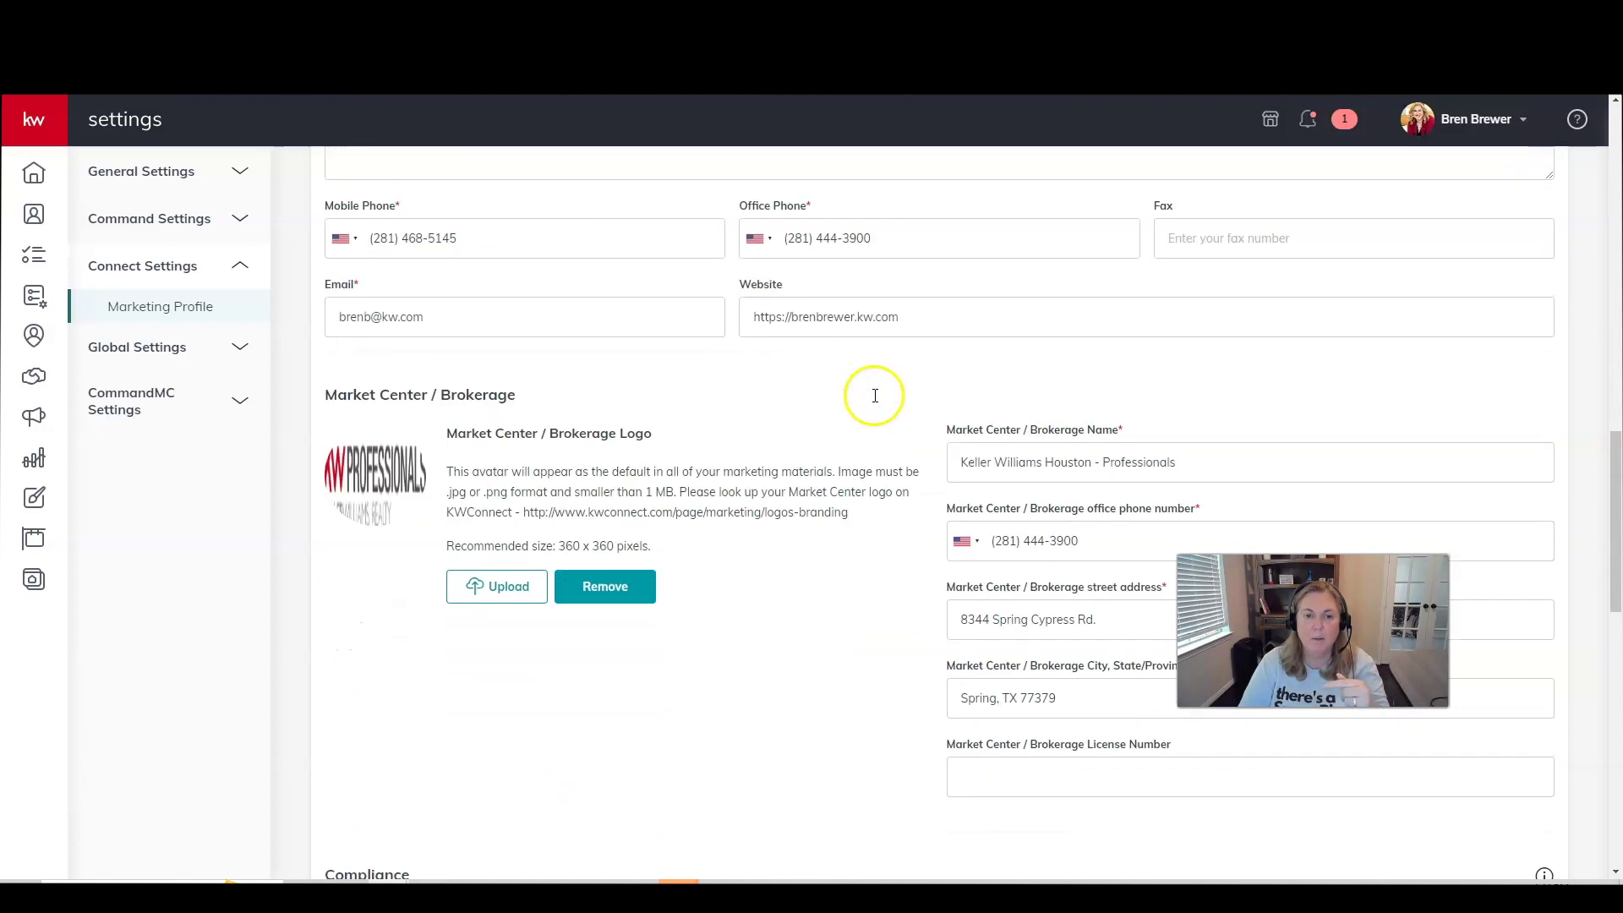
pyautogui.scroll(-1, 870, 393)
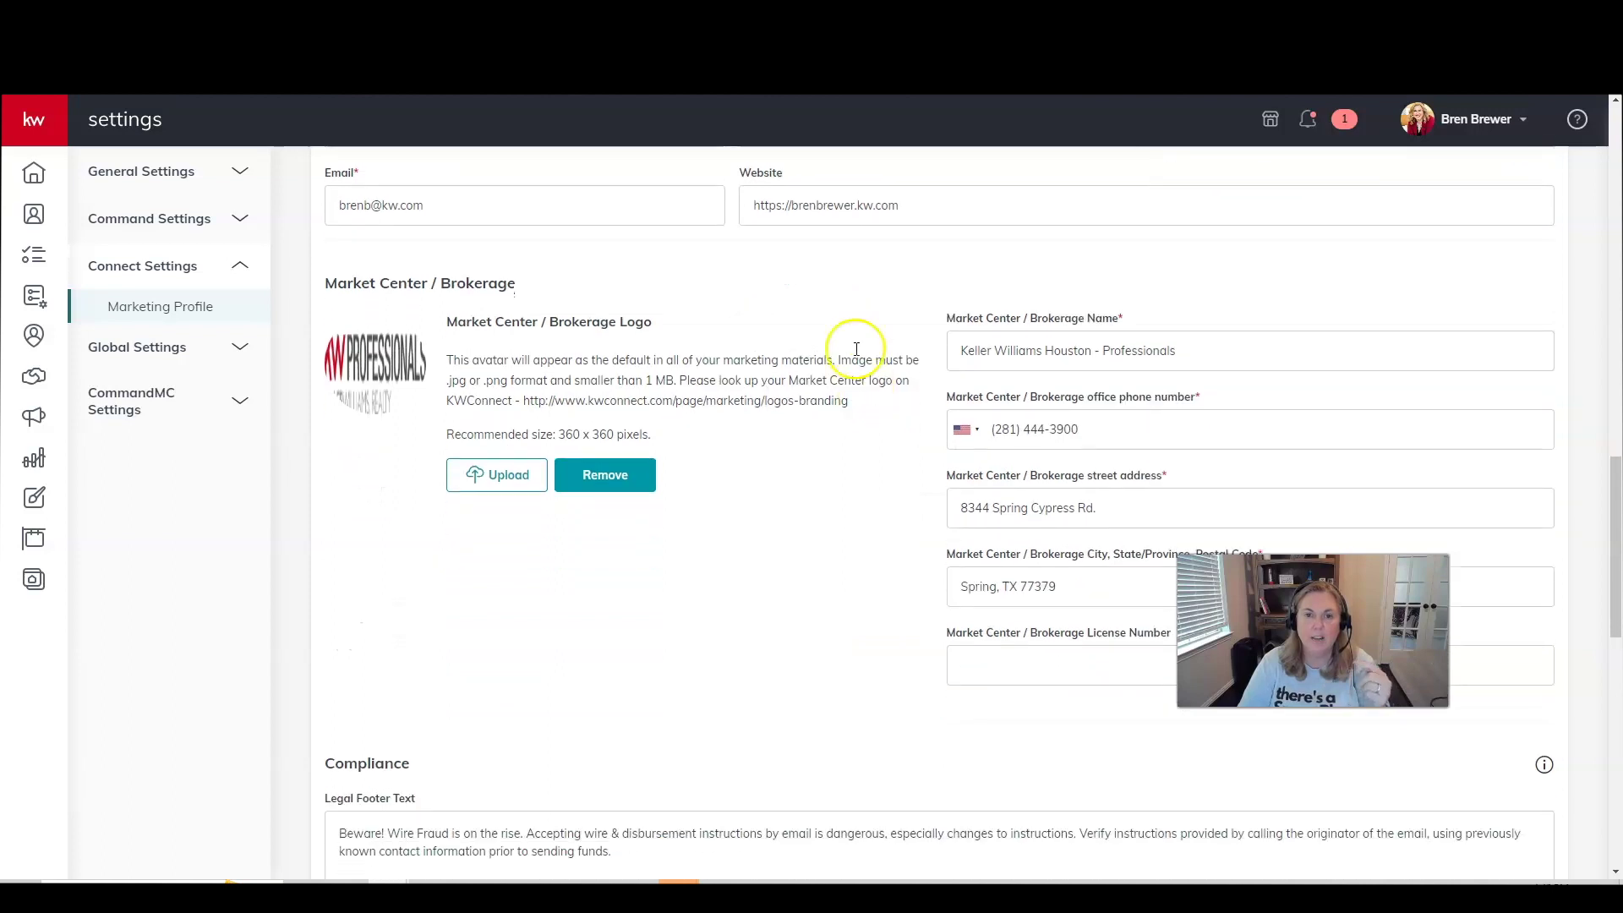
pyautogui.scroll(-7, 900, 338)
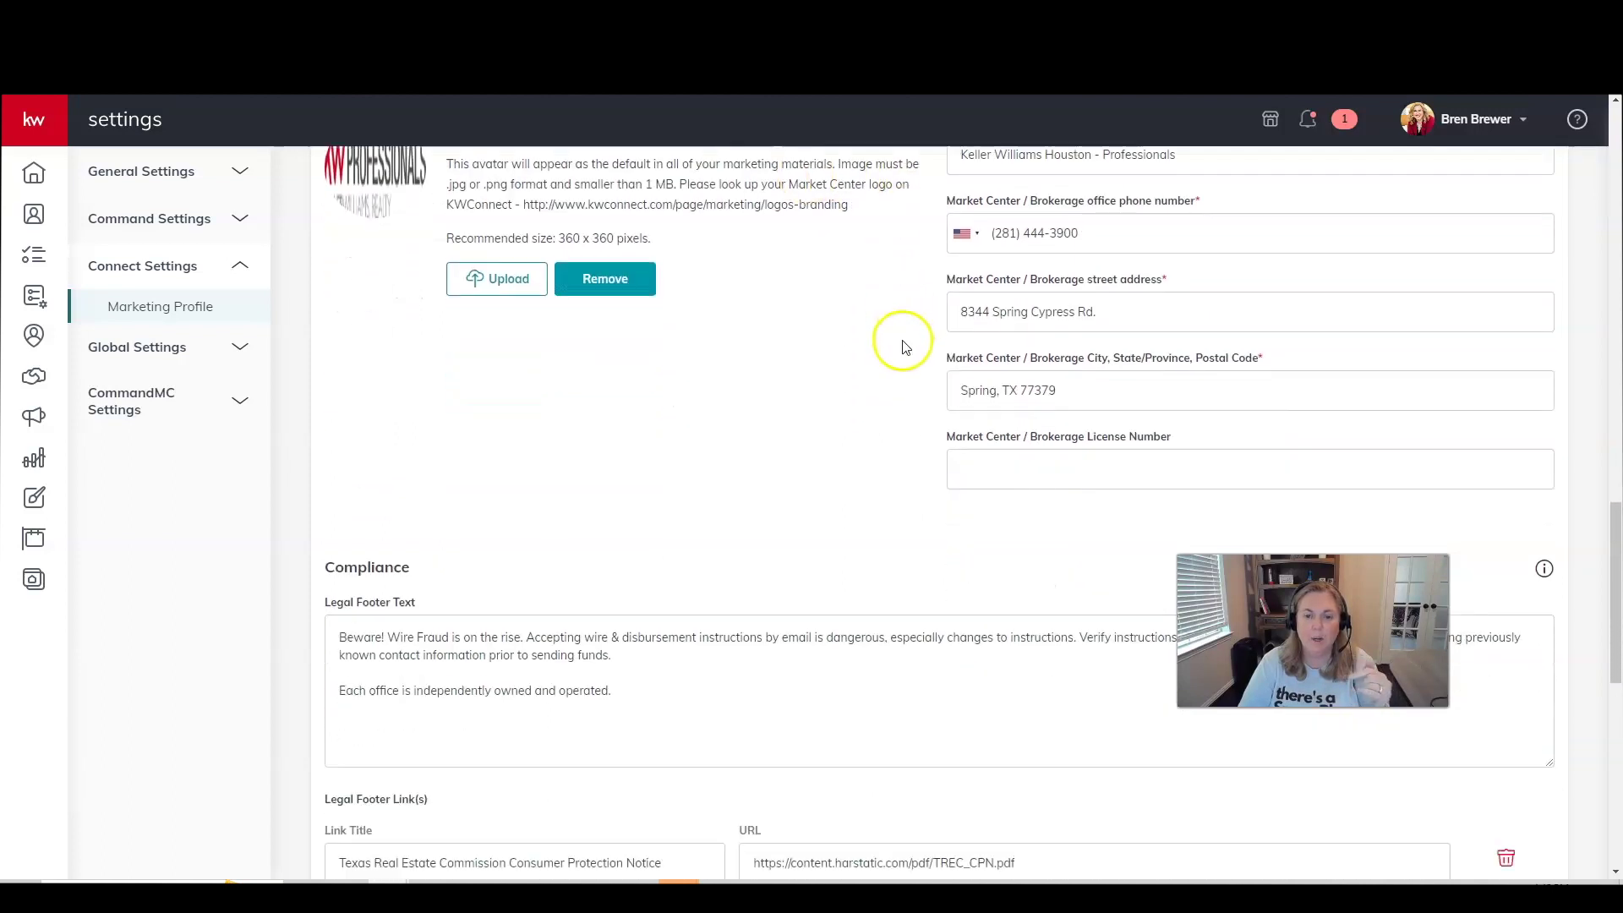
pyautogui.scroll(-1, 900, 342)
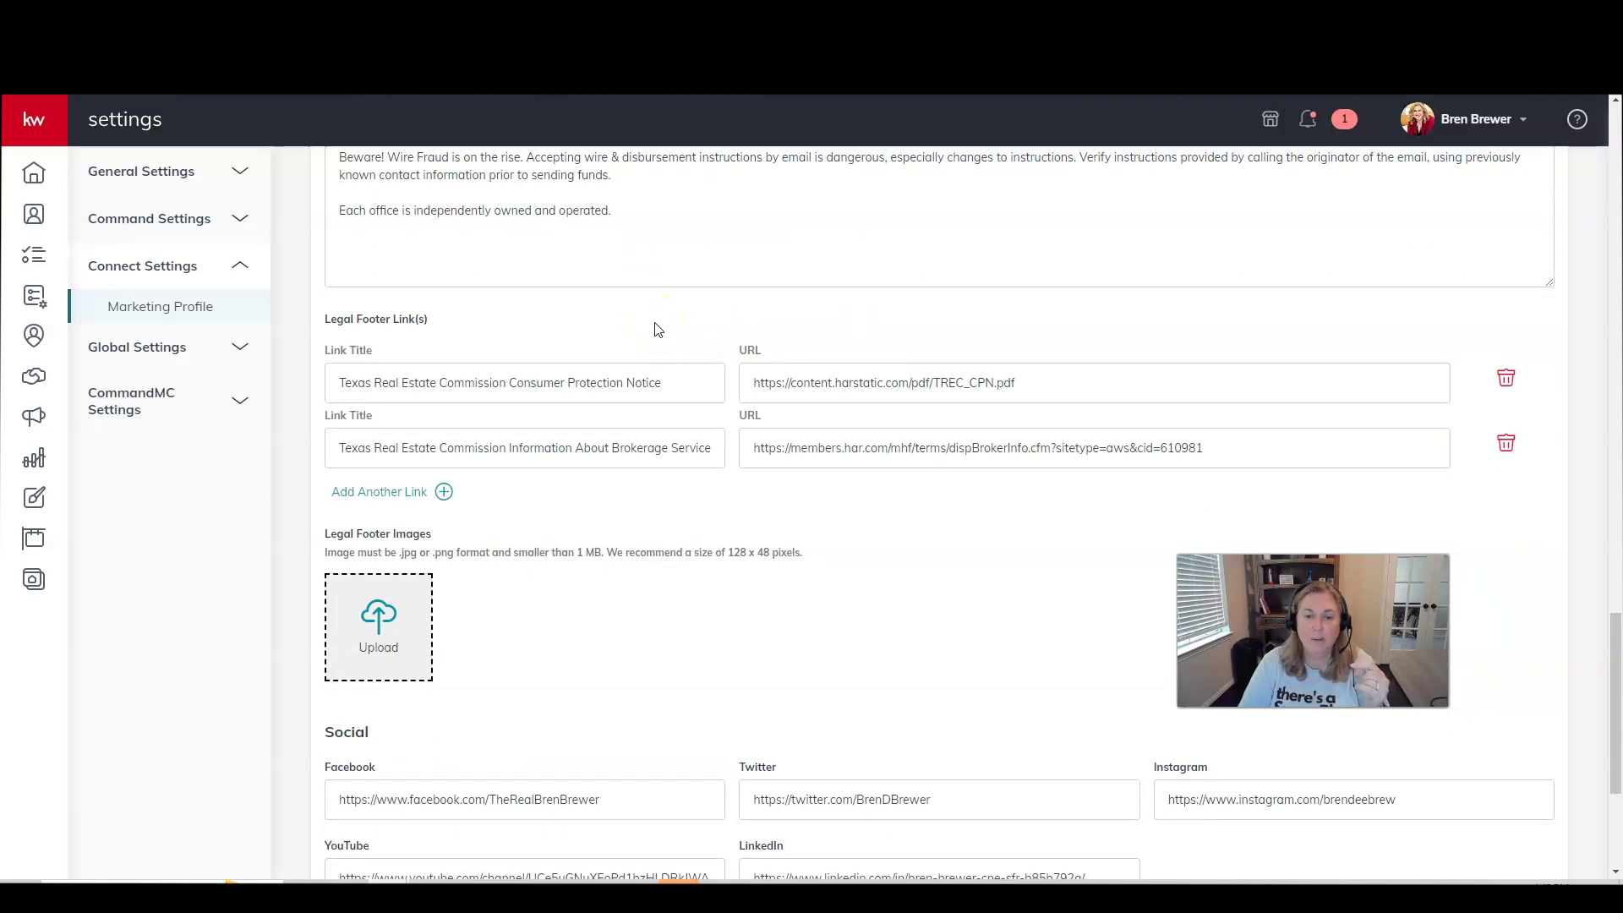
pyautogui.scroll(-4, 657, 330)
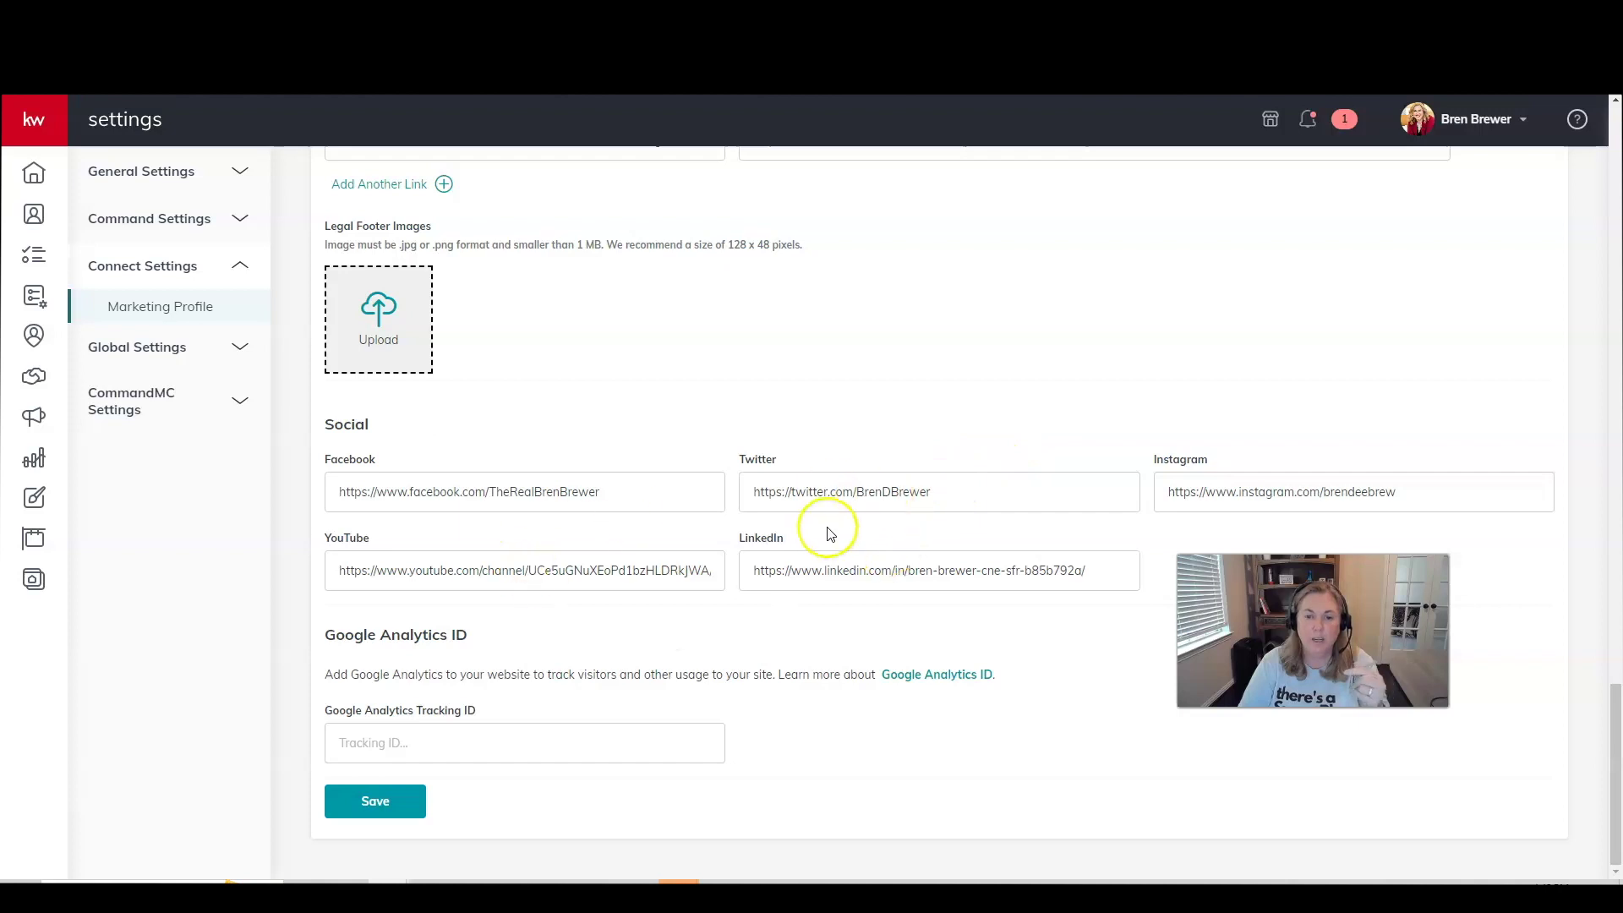
pyautogui.click(372, 799)
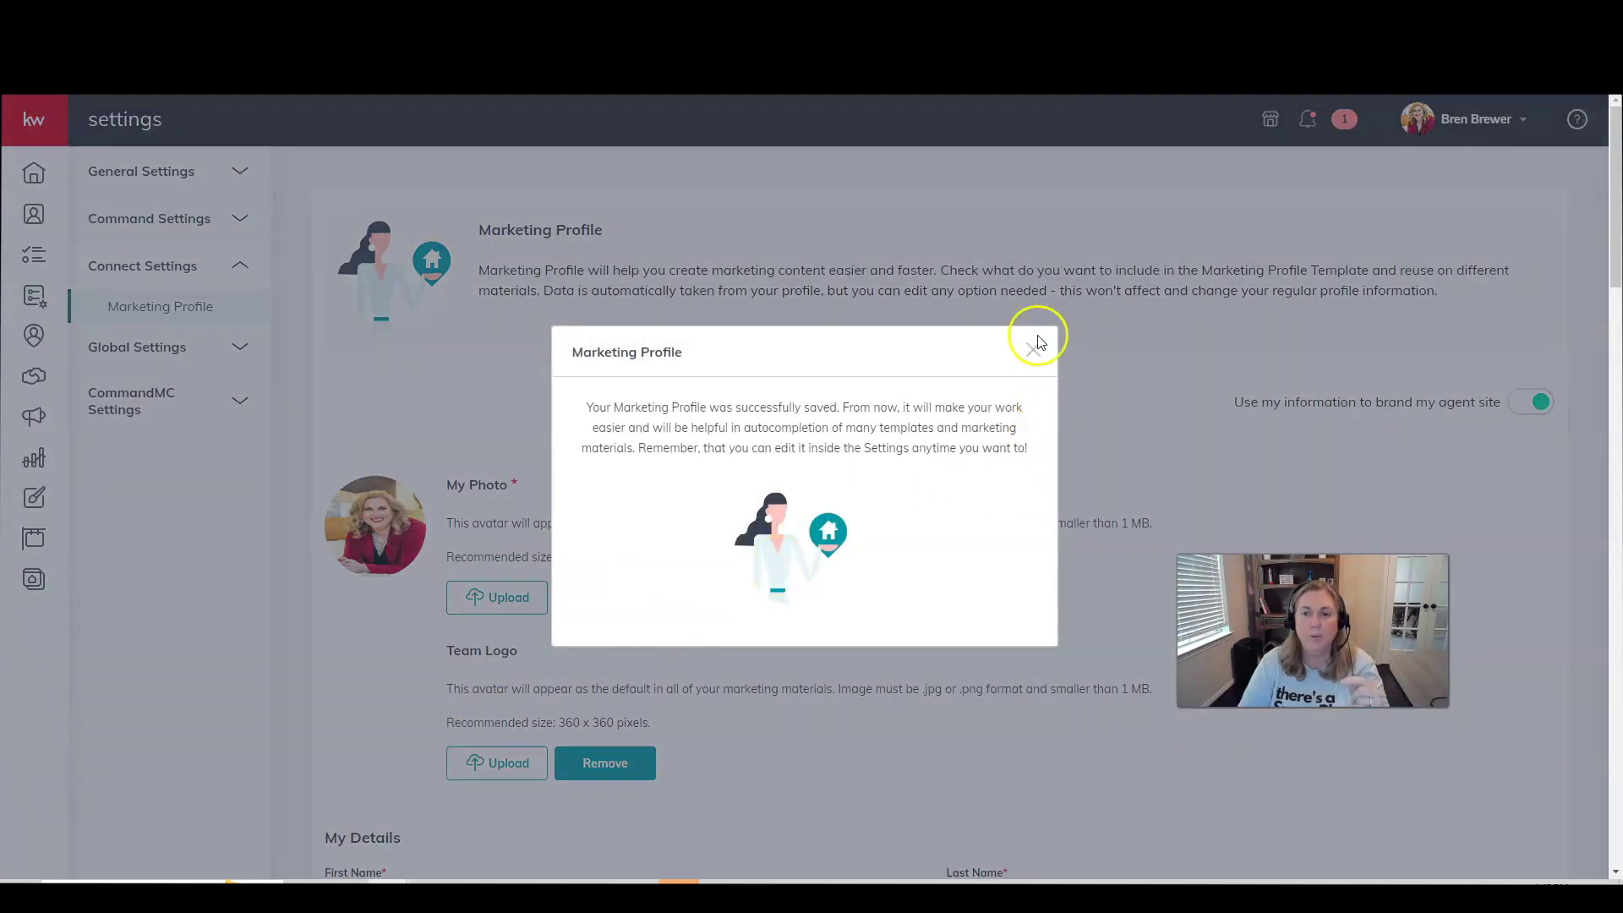
pyautogui.click(1035, 347)
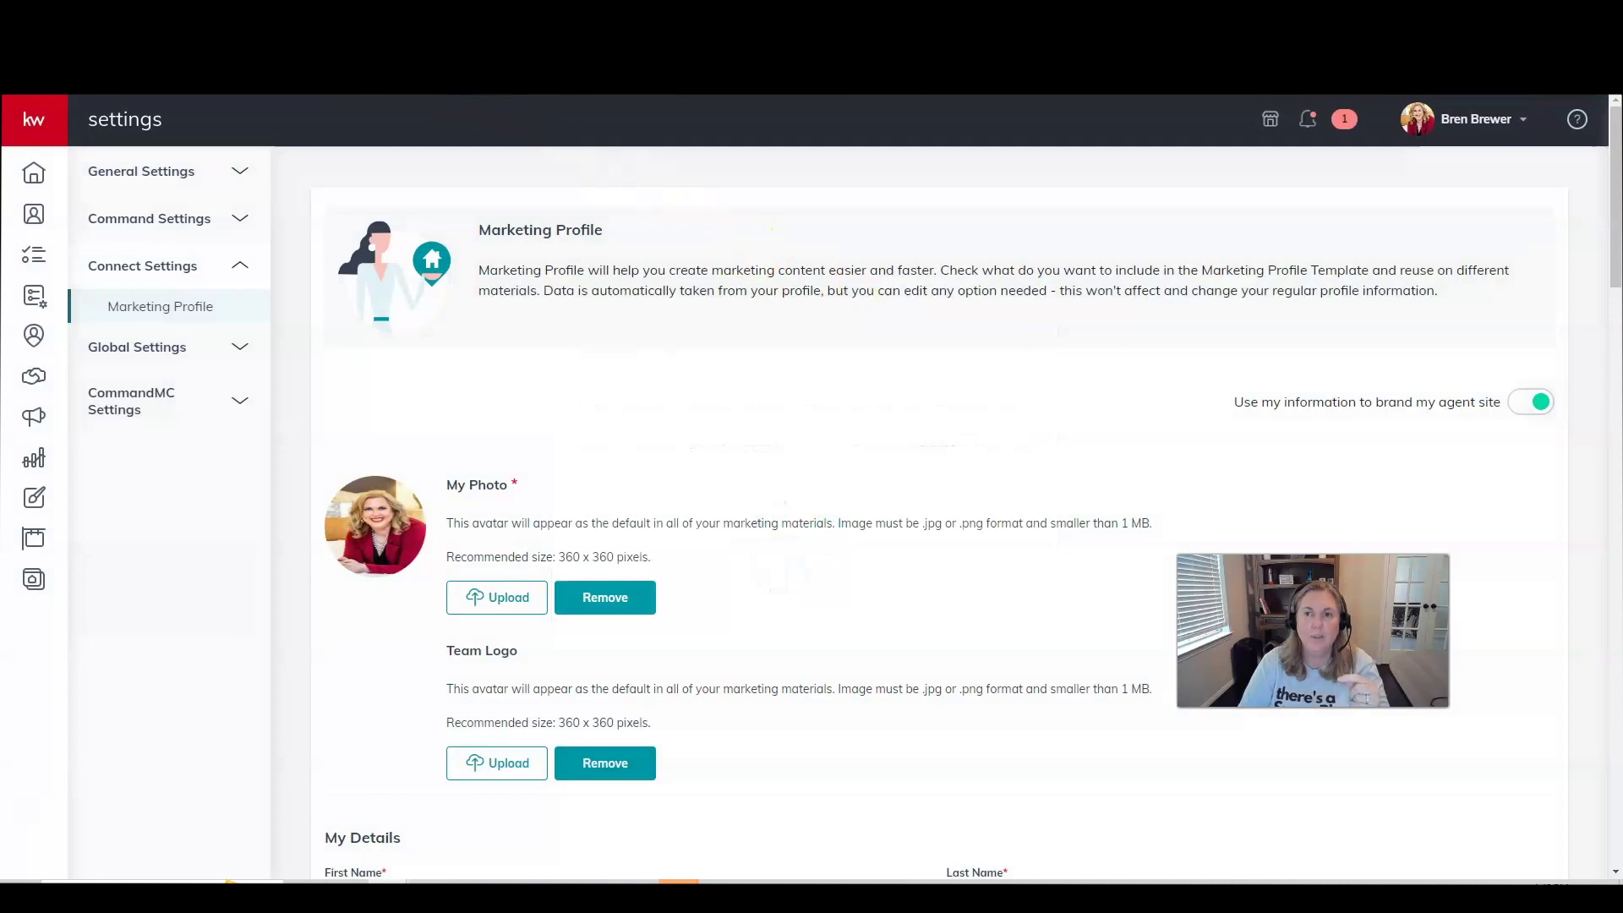
pyautogui.hotkey('ctrl', 't')
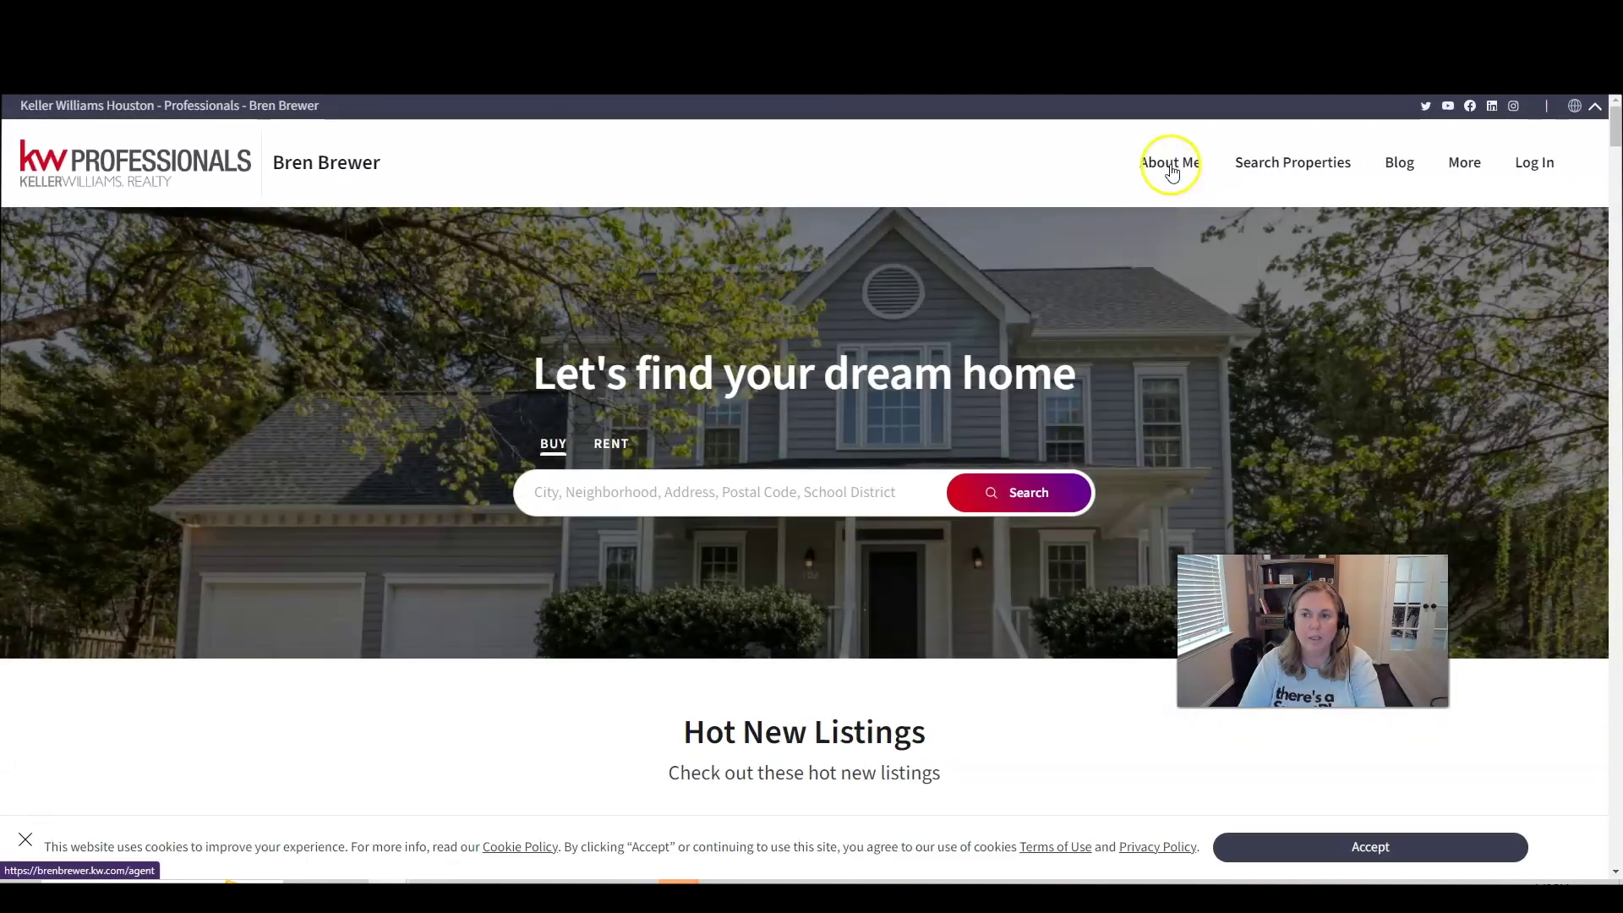
# Open the About Me page and scroll to My Preferred Vendors showing Town Square Mortgage.
pyautogui.click(1170, 166)
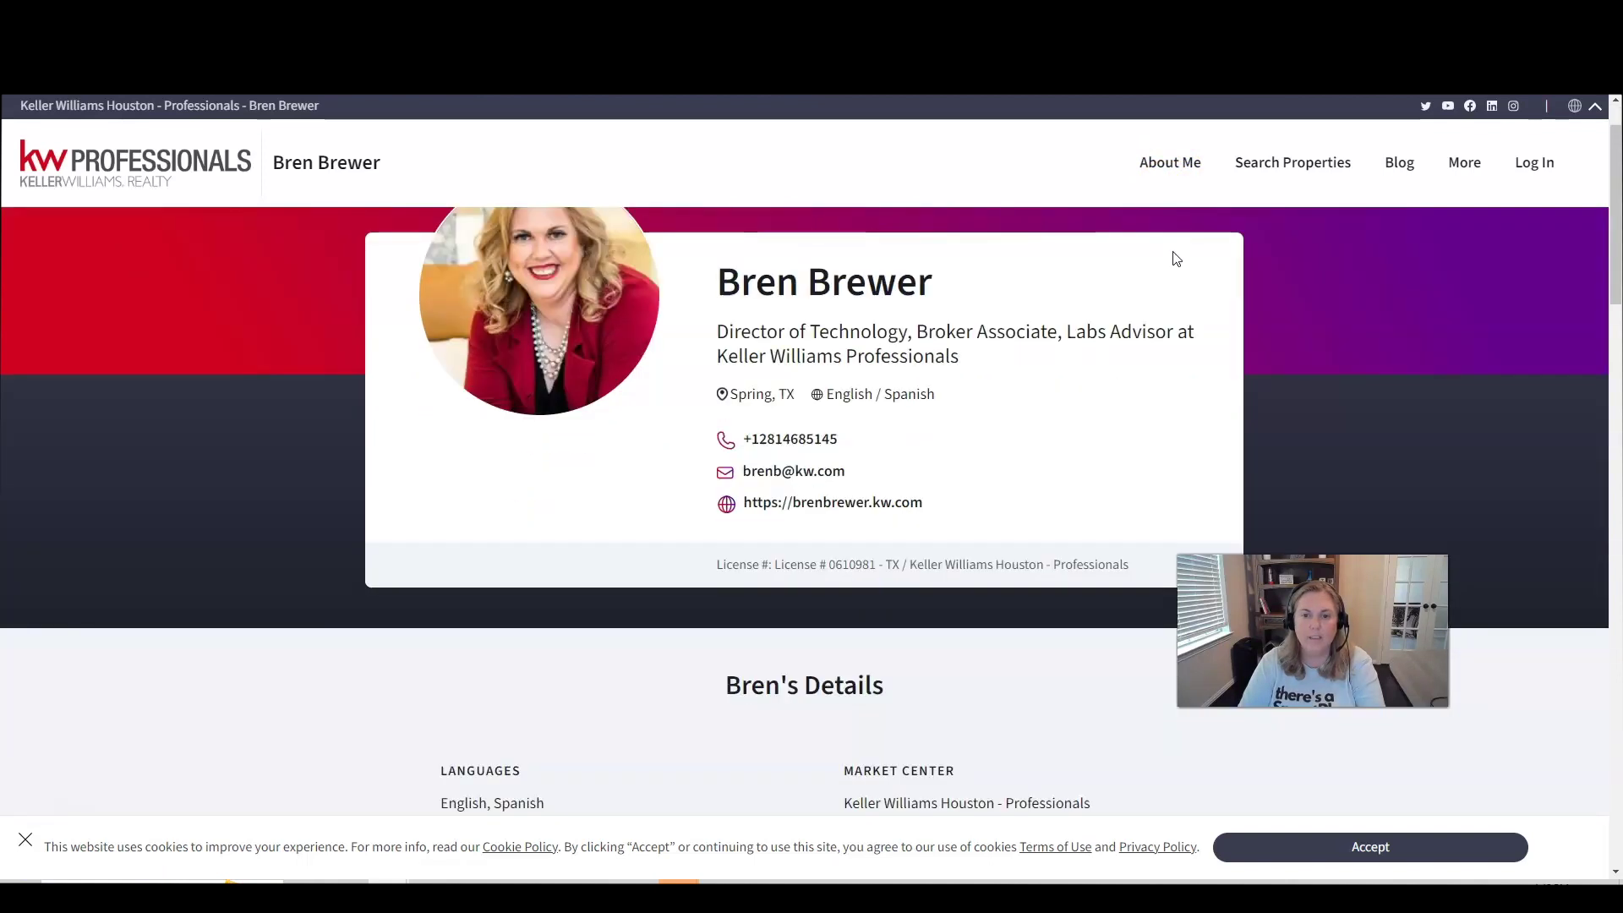
pyautogui.scroll(-6, 1176, 258)
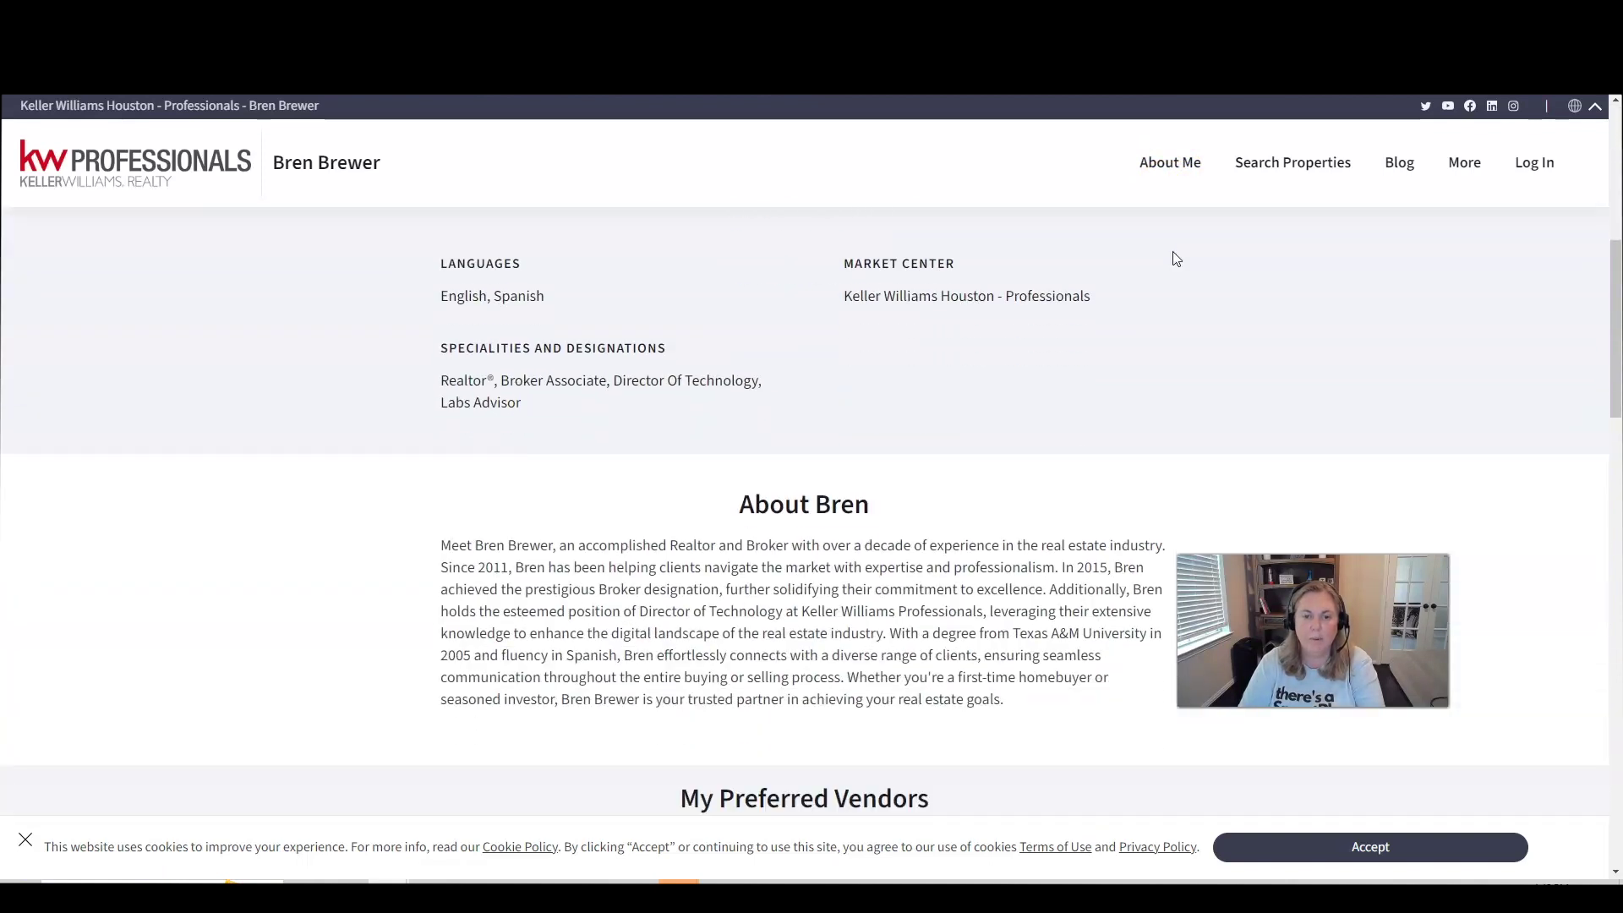
pyautogui.scroll(-7, 1177, 258)
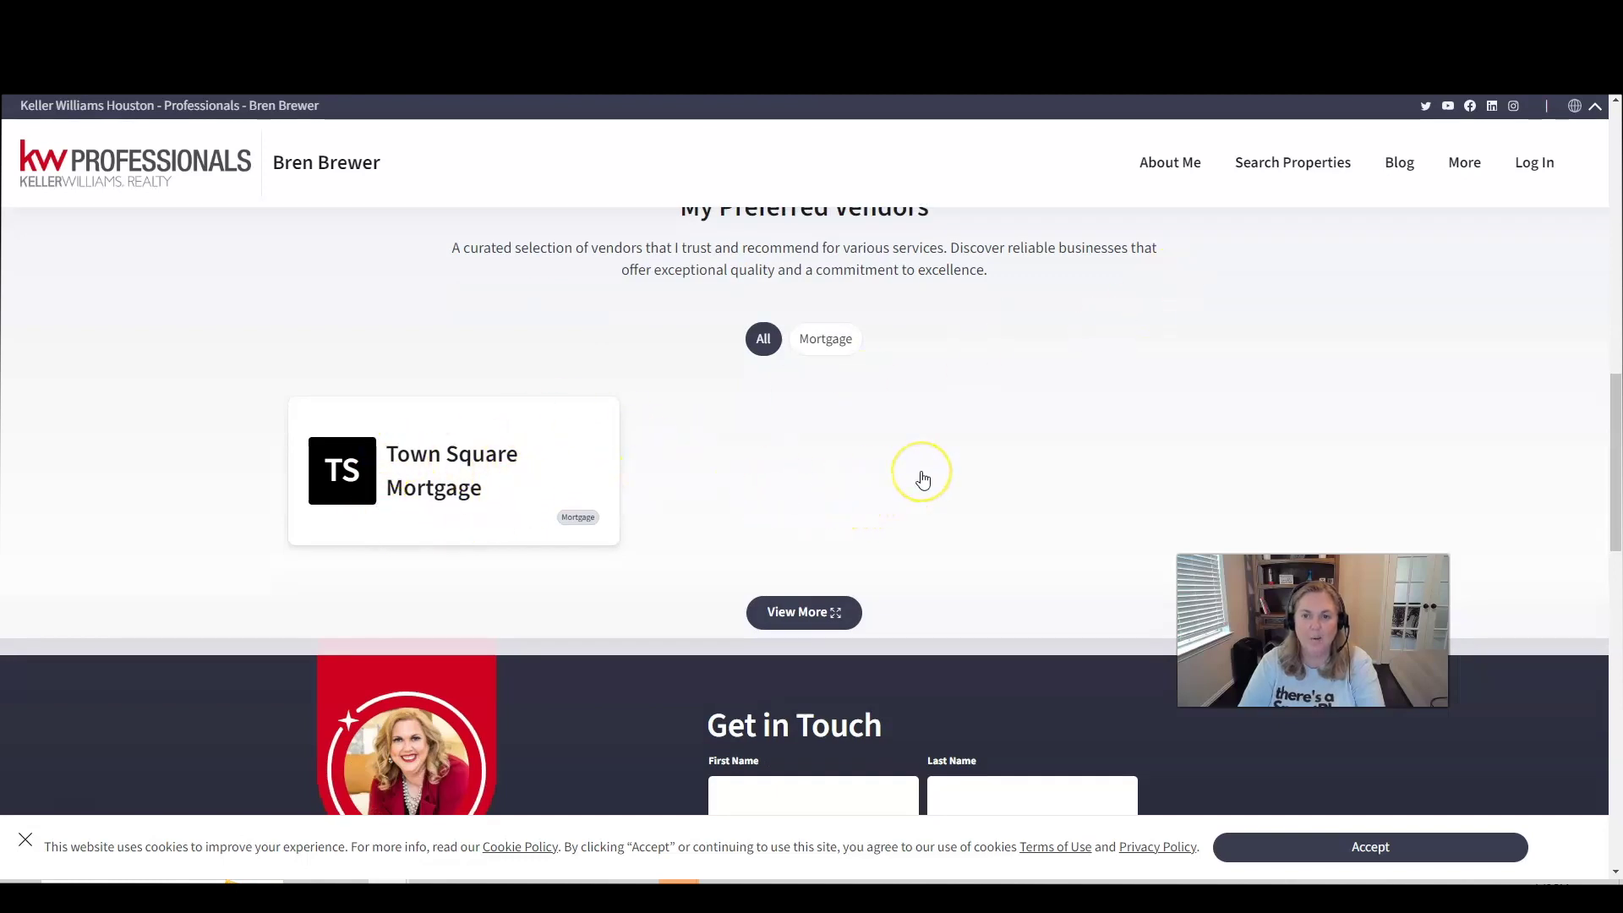
pyautogui.scroll(2, 922, 479)
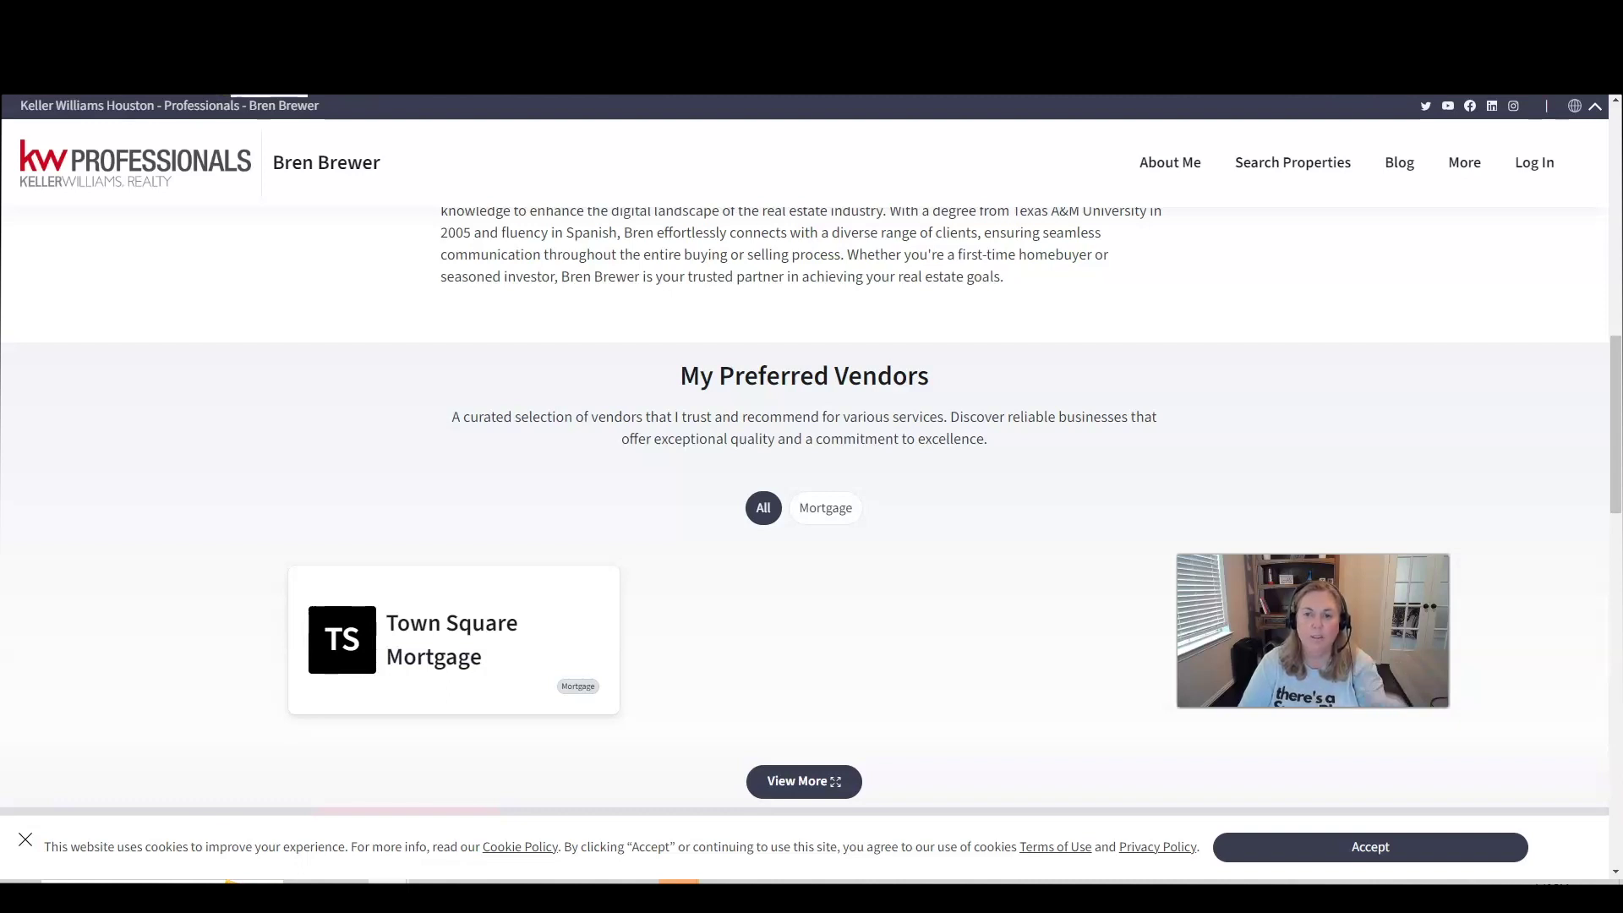
# Accept the cookie notice so the Town Square Mortgage listing is unobstructed.
pyautogui.click(1370, 845)
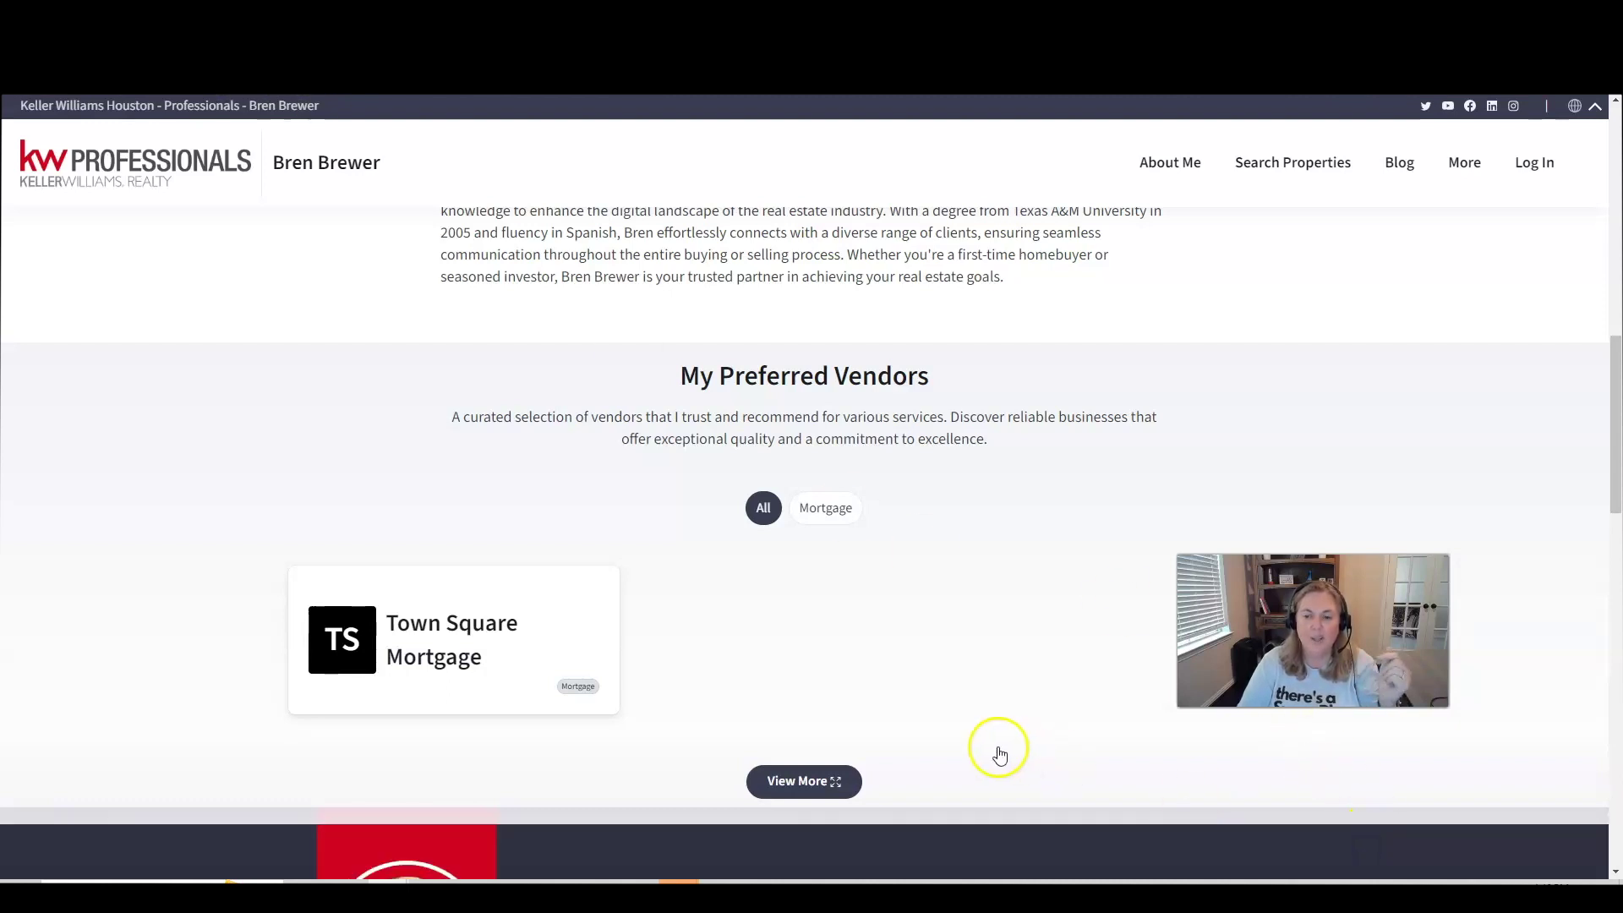